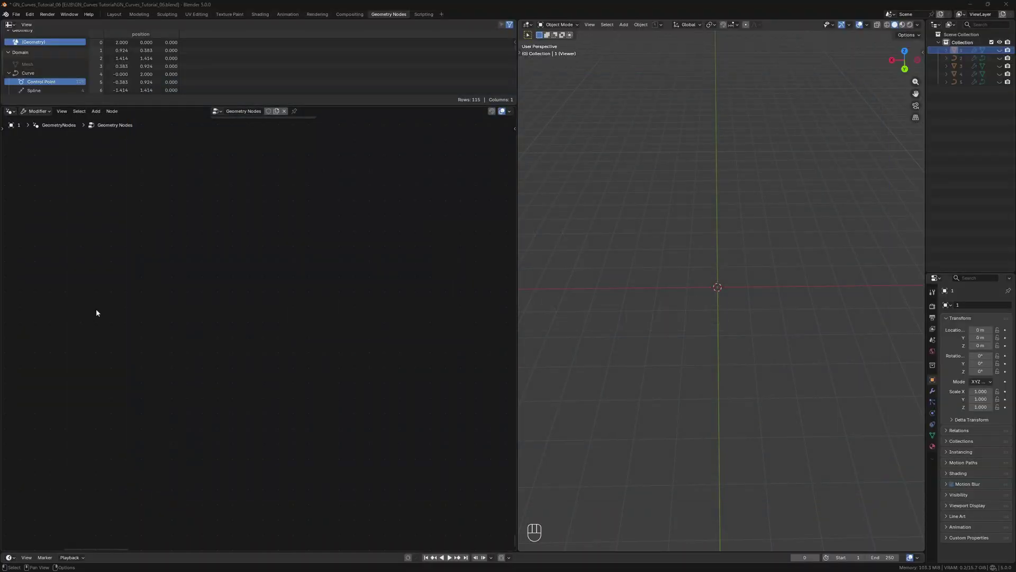
Step: Unhide and select object 1, then disable the Viewer preview to reveal square, circle, star and spiral curves
left_click(1000, 50)
left_click(976, 51)
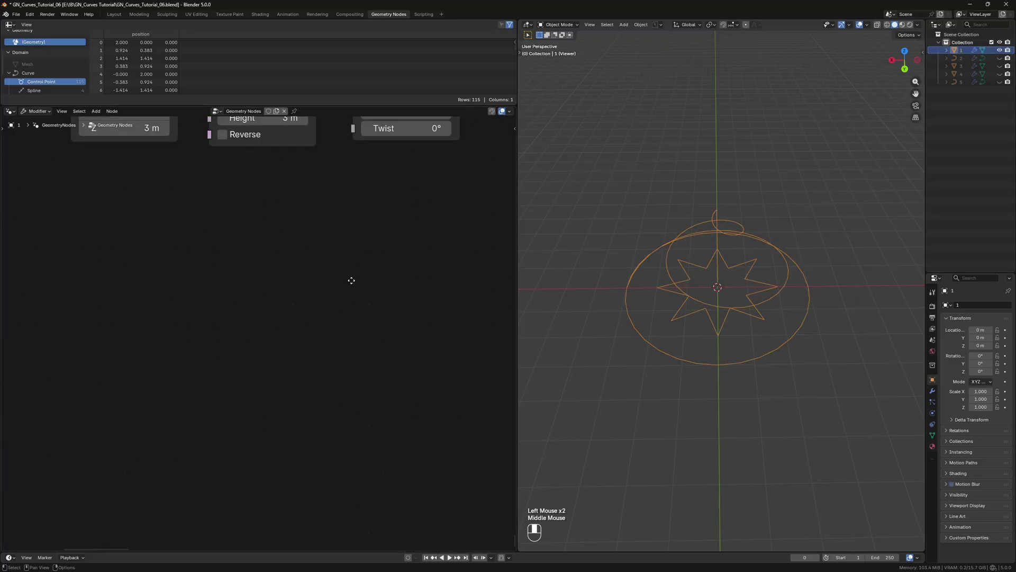
middle_click_drag(352, 311, 363, 186)
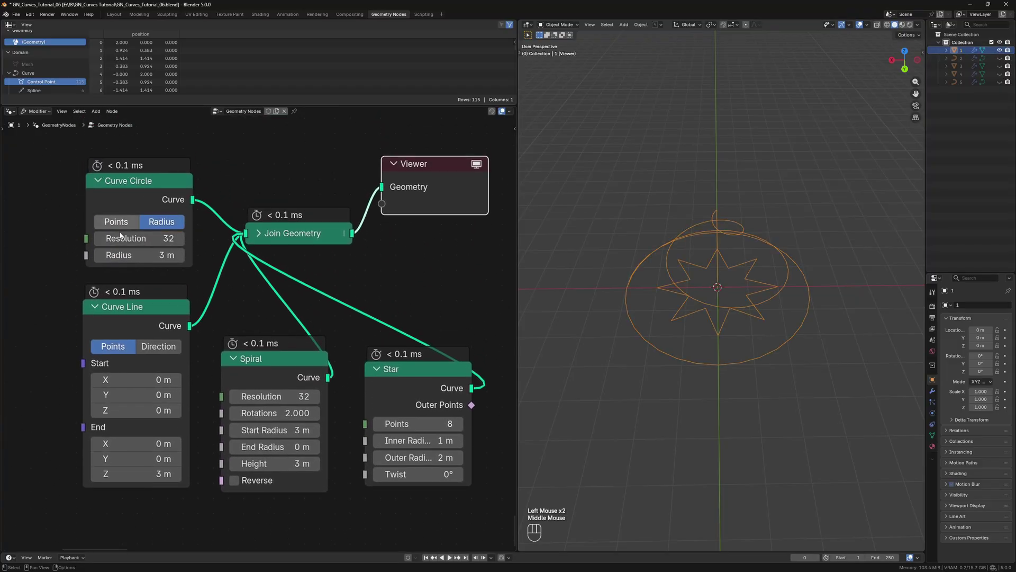
middle_click_drag(804, 262, 866, 258)
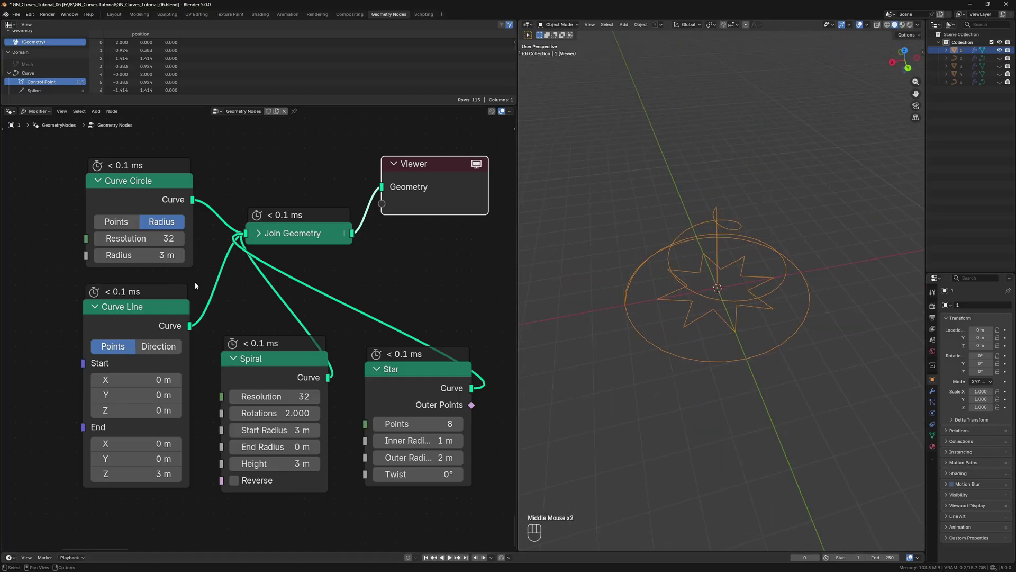
left_click(476, 163)
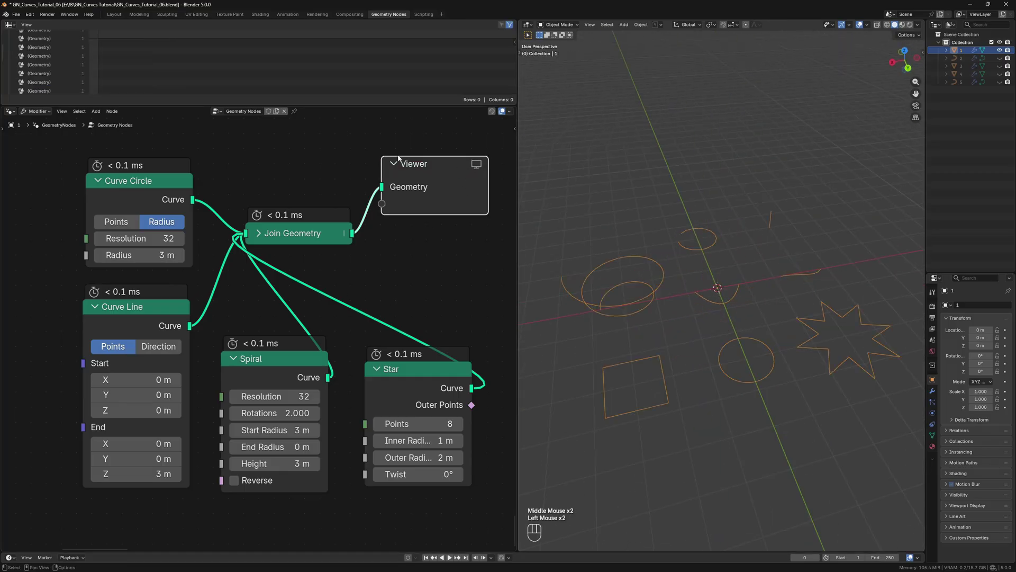
middle_click_drag(818, 301, 834, 349)
Step: Bring the large primitives node tree into view and inspect the Quadrilateral node's shape options
scroll(401, 221, "down", 4)
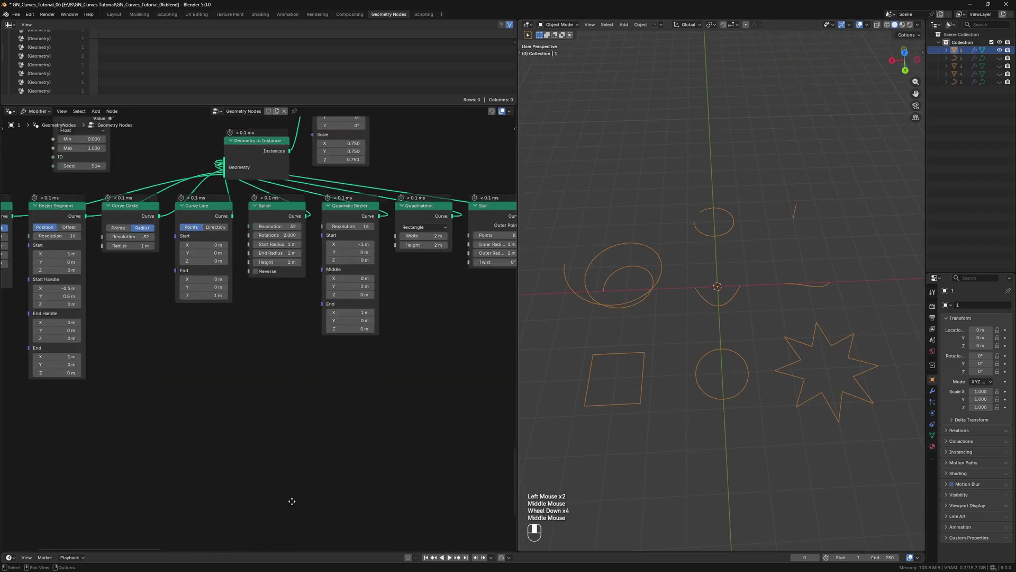
scroll(300, 535, "down", 3)
middle_click_drag(104, 292, 109, 395)
scroll(109, 397, "down", 1)
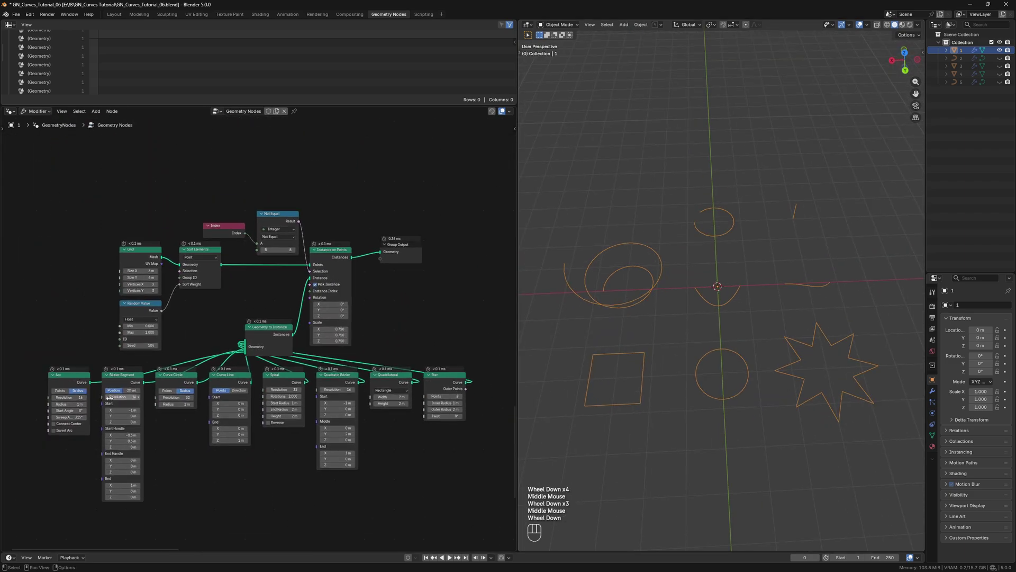
left_click(386, 391)
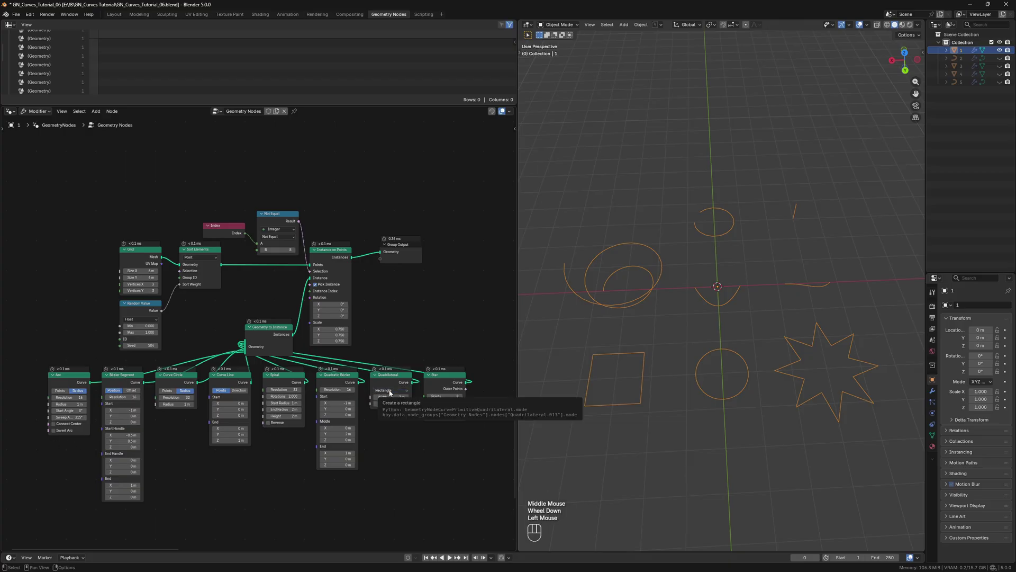
Step: Toggle the Bézier Segment, Curve Line, Curve Circle and Arc modes, restoring each to its original setting
left_click(133, 391)
left_click(113, 390)
left_click(239, 390)
left_click(220, 391)
left_click(168, 390)
left_click(185, 396)
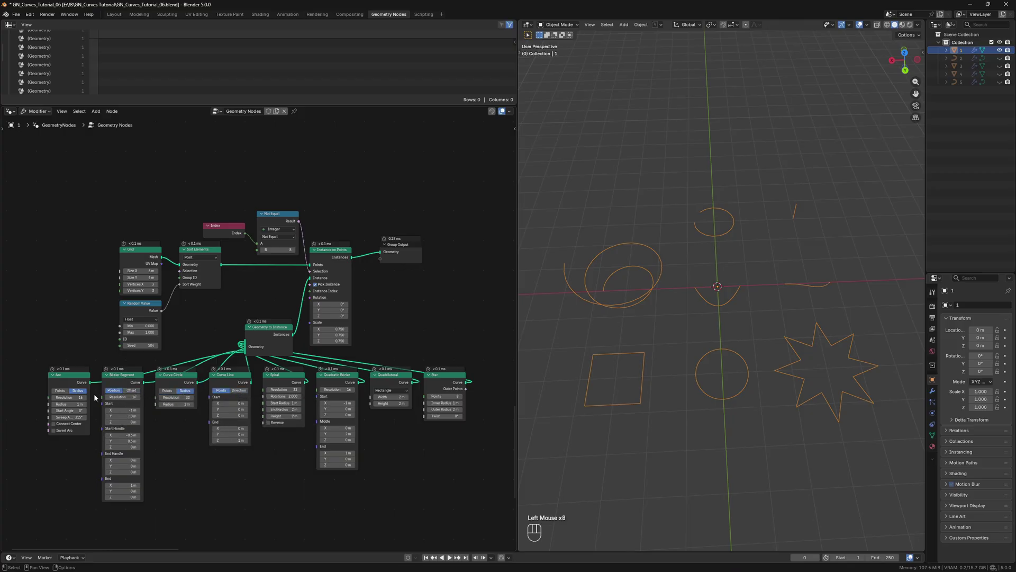
left_click(59, 391)
left_click(78, 391)
Step: Activate the Viewer with key 1 and inspect the grid of curve primitives from several angles
key("1")
scroll(272, 170, "down", 3)
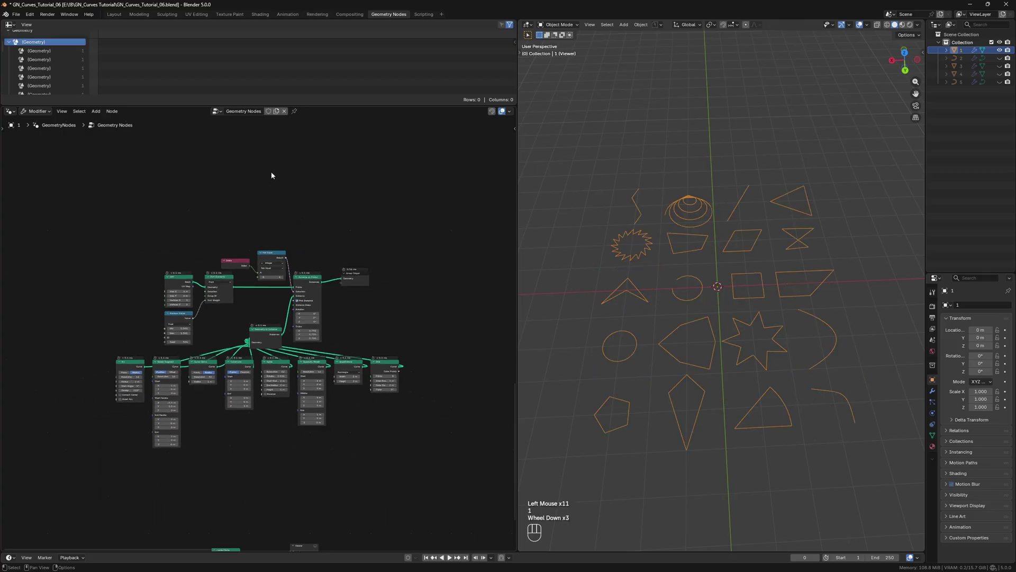
middle_click_drag(272, 170, 255, 540)
scroll(257, 534, "up", 4)
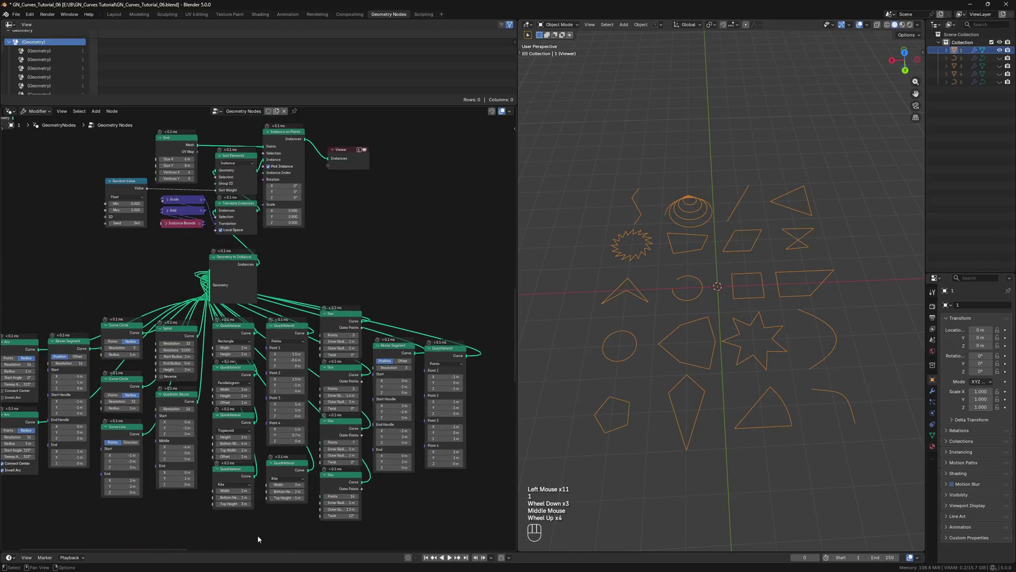
scroll(257, 534, "left", 1)
middle_click(257, 534)
scroll(259, 535, "left", 9)
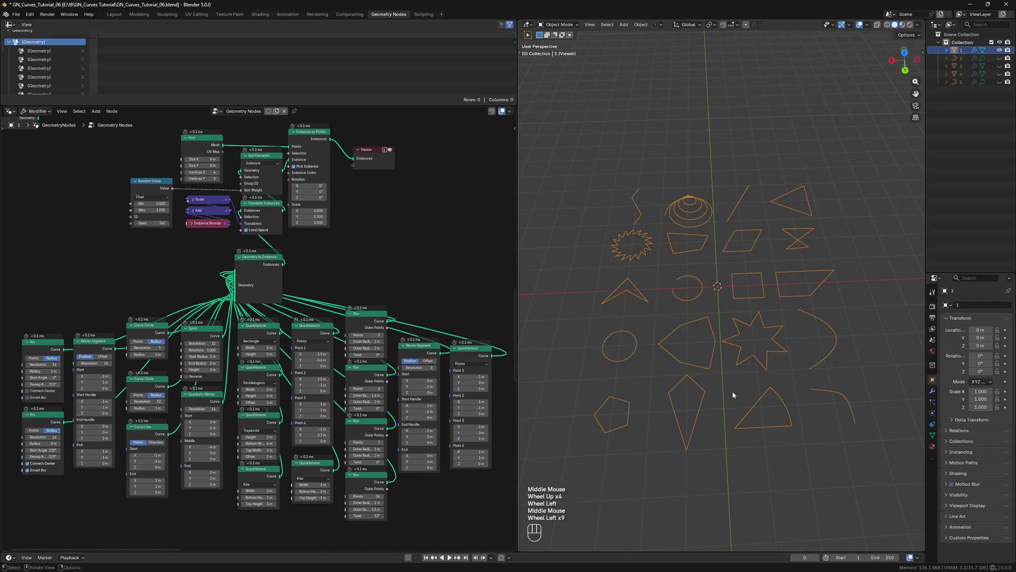
middle_click_drag(740, 383, 567, 320)
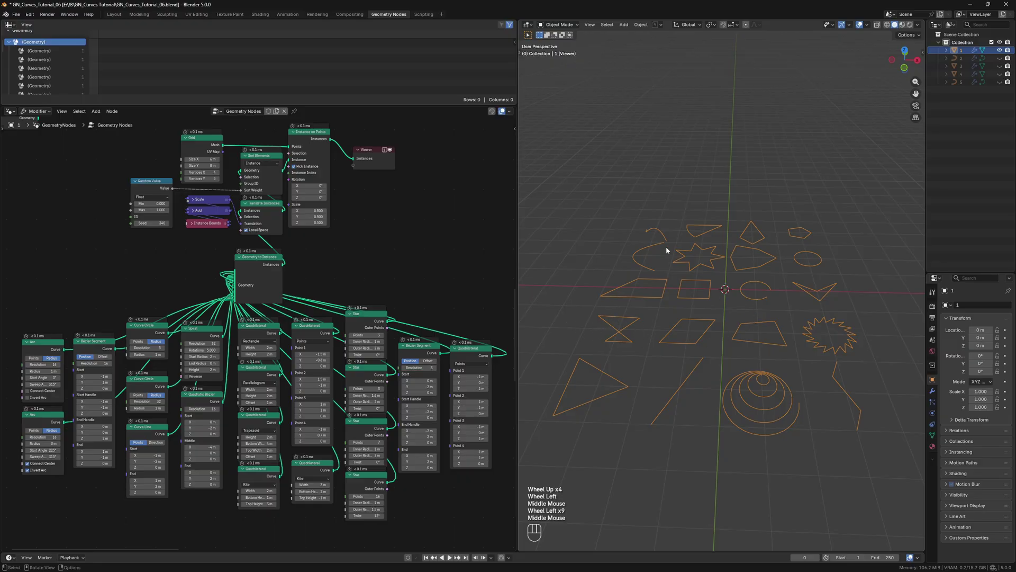
middle_click_drag(695, 239, 924, 280)
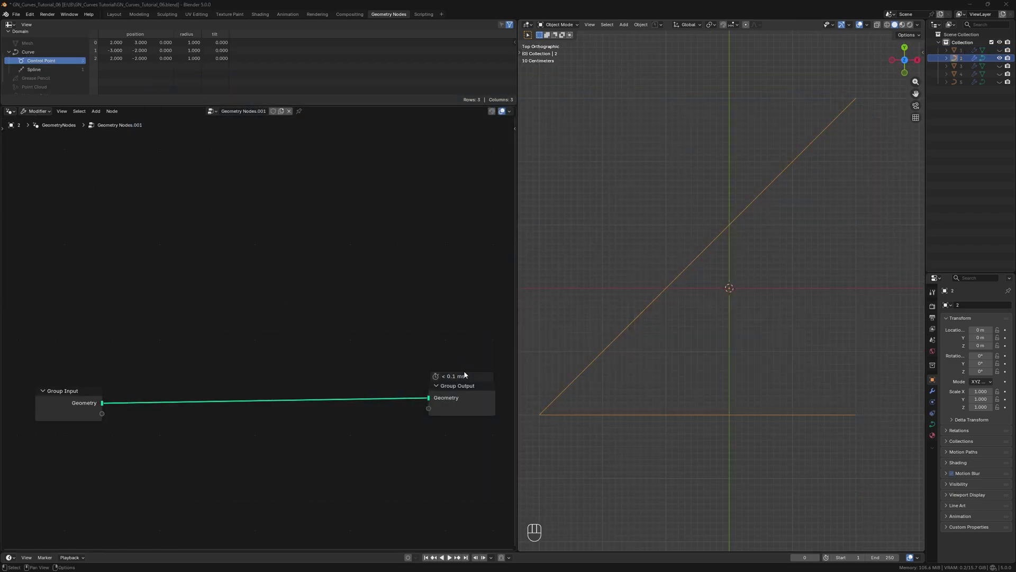
Step: Insert a Fillet Curve node with 0.25 m radius on the Group Input–Output link
left_click(330, 317)
left_click(329, 317)
key("shift+a")
type("fil")
key("Return")
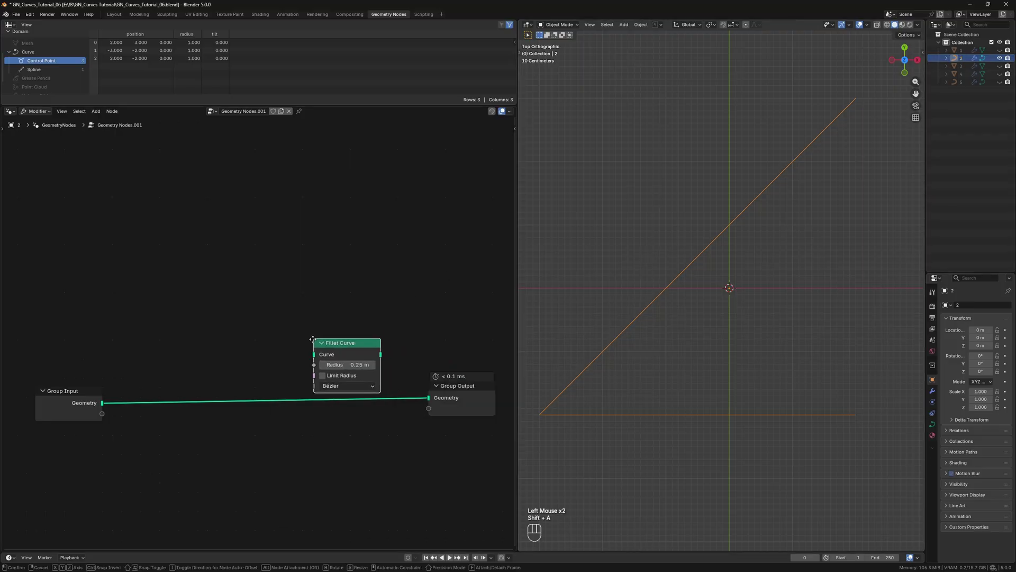
left_click(319, 435)
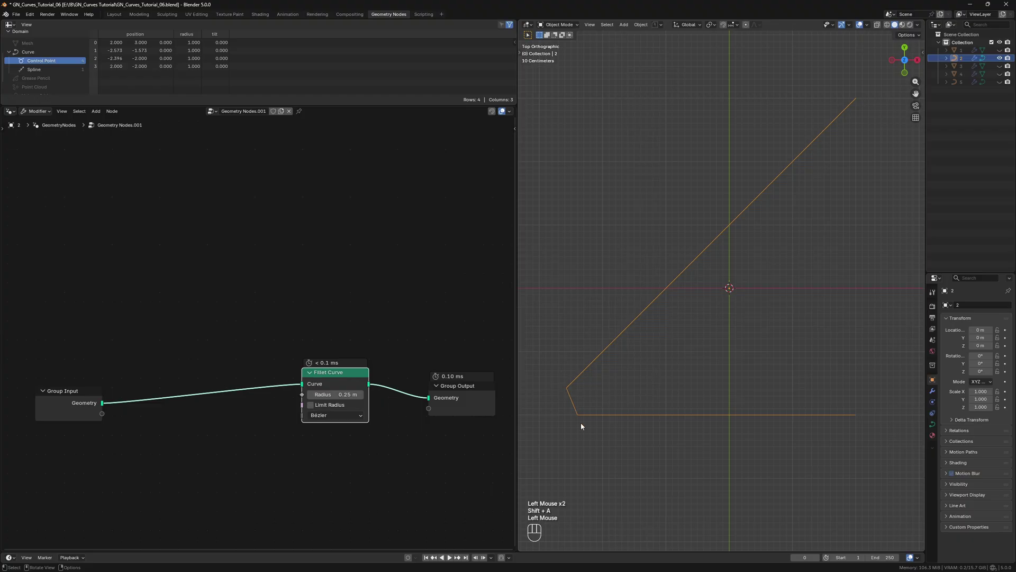
Step: Try the fillet in Poly mode, then set it back to Bézier
left_click(327, 416)
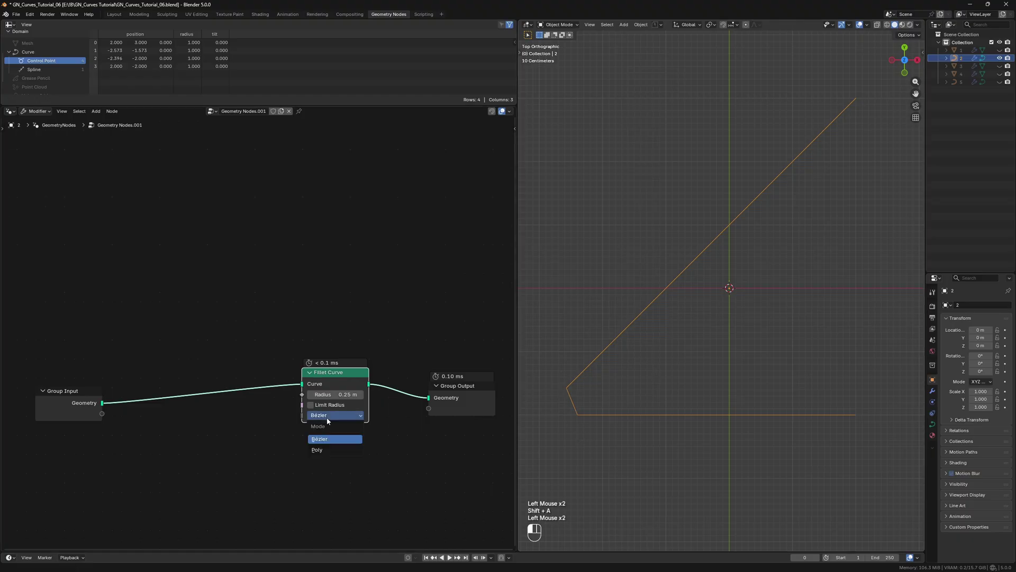
left_click(324, 450)
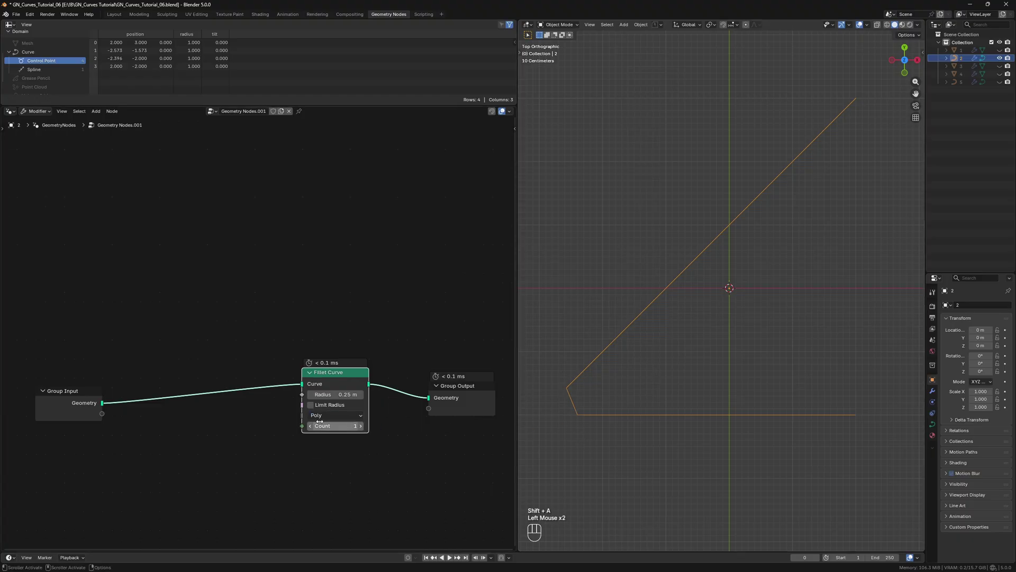
left_click(352, 417)
left_click(319, 439)
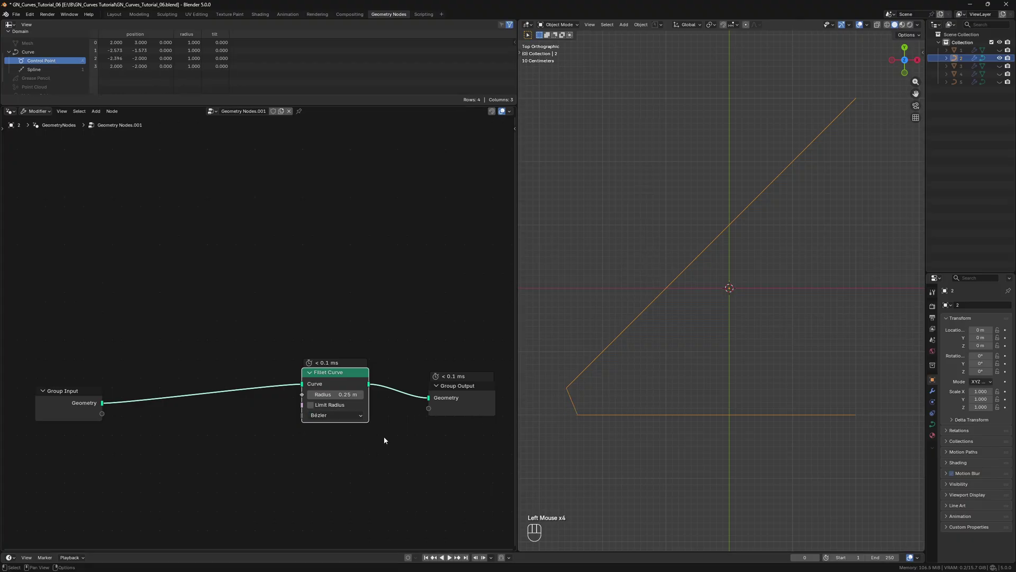
Step: Insert a Set Spline Type node before Fillet Curve and mute-toggle it while viewing spline data
left_click(214, 437)
key("shift+a")
type("s")
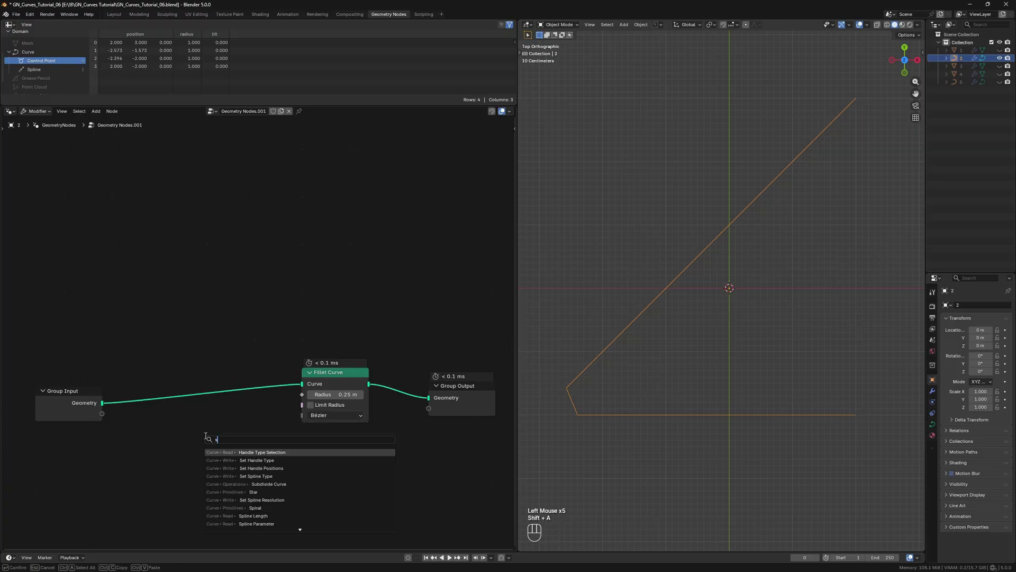
type("ets")
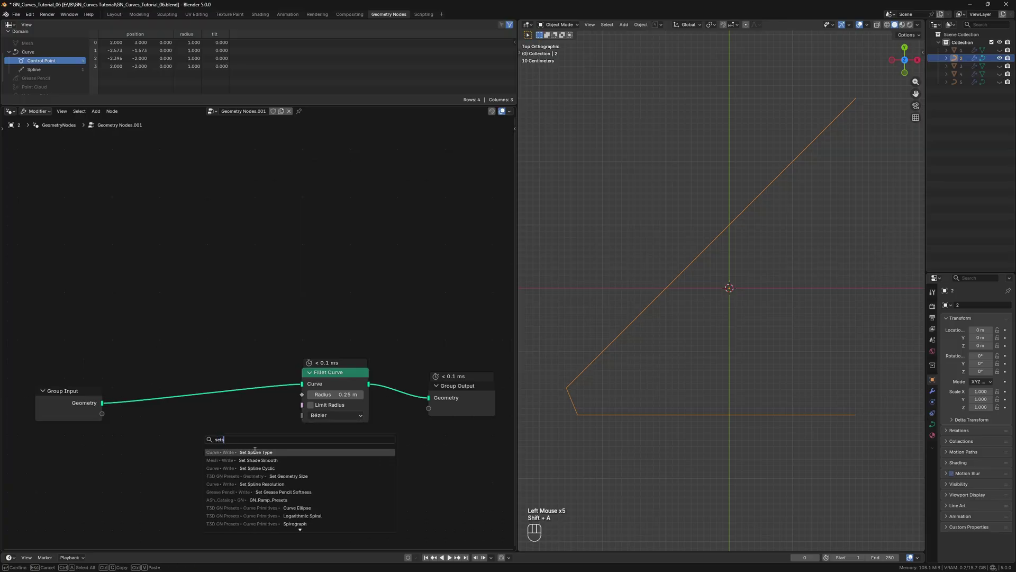
left_click(255, 451)
left_click(186, 394)
left_click(188, 392)
key("m")
key("m")
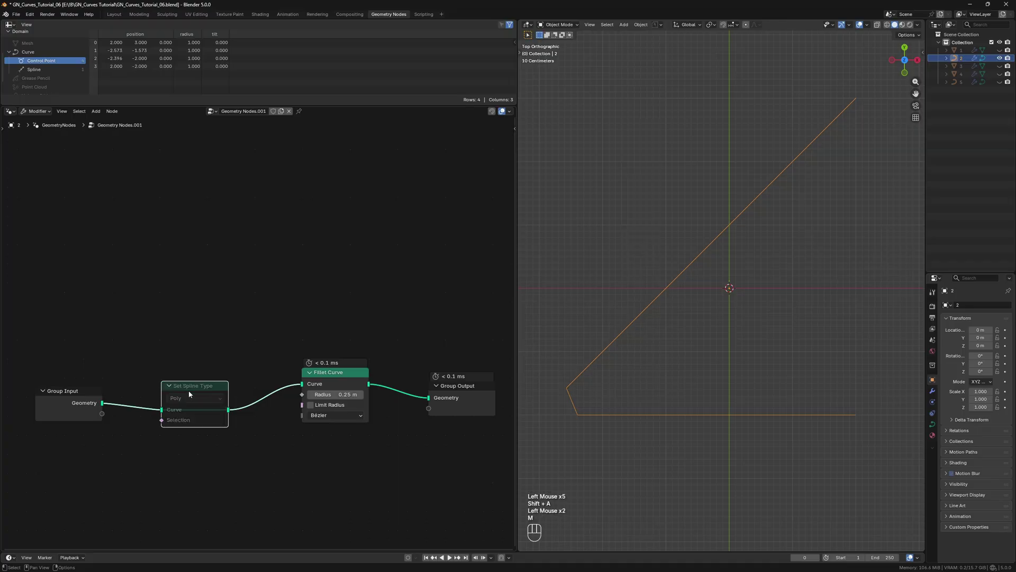
left_click(47, 70)
key("m")
key("m")
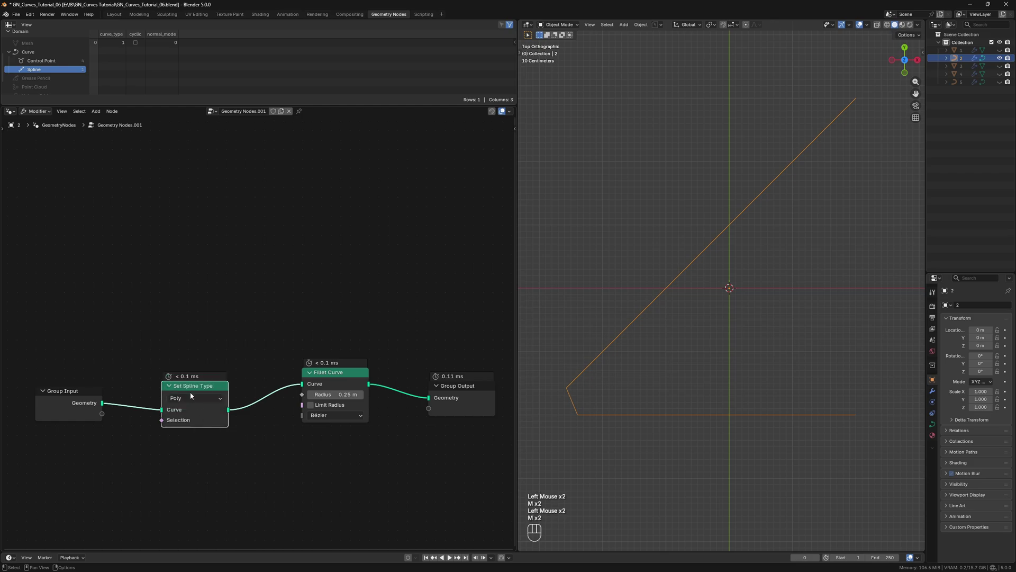
Step: Set the spline type to Bézier and switch the fillet to Poly mode with count 1
left_click(190, 398)
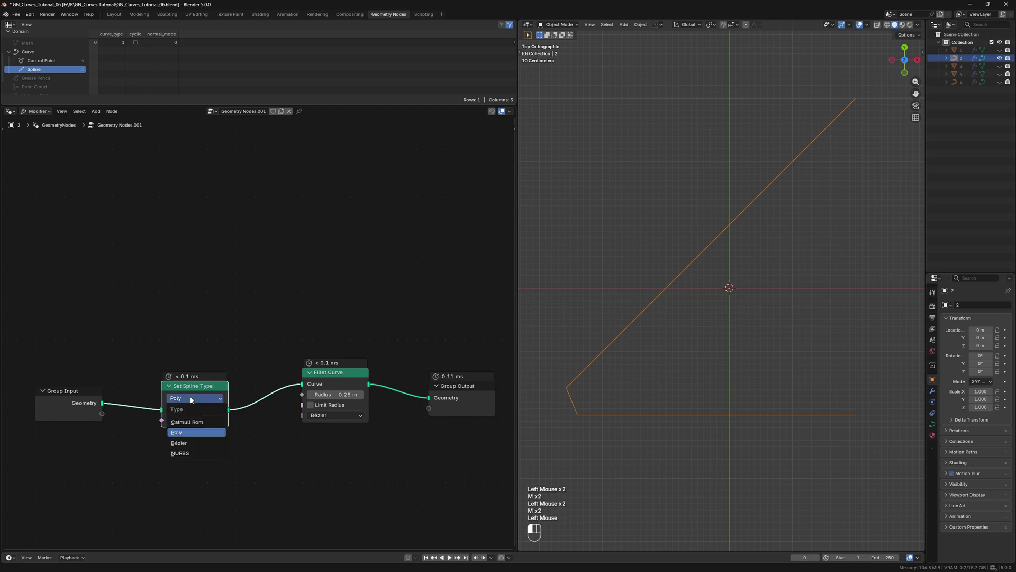
left_click(184, 444)
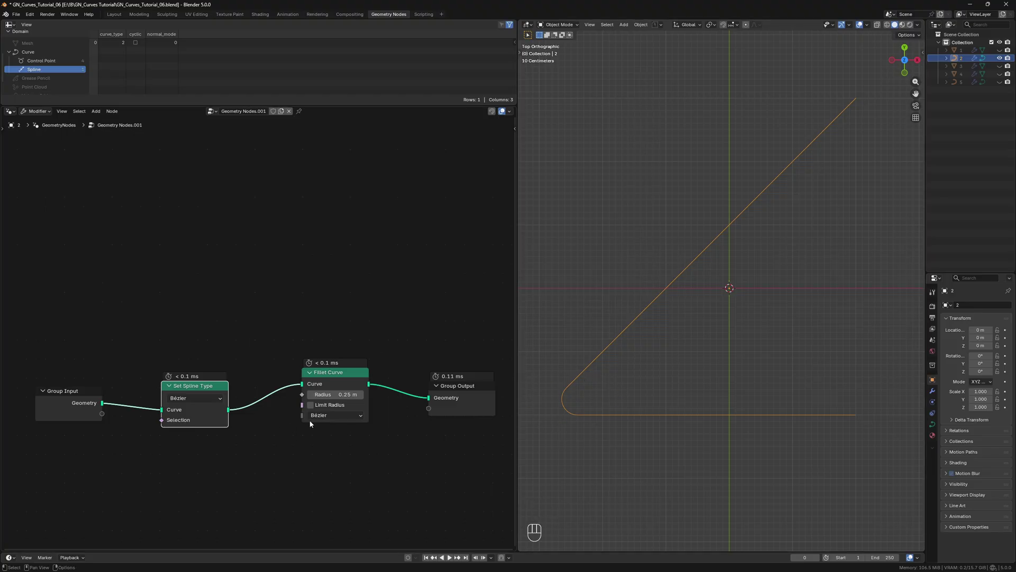
left_click(326, 417)
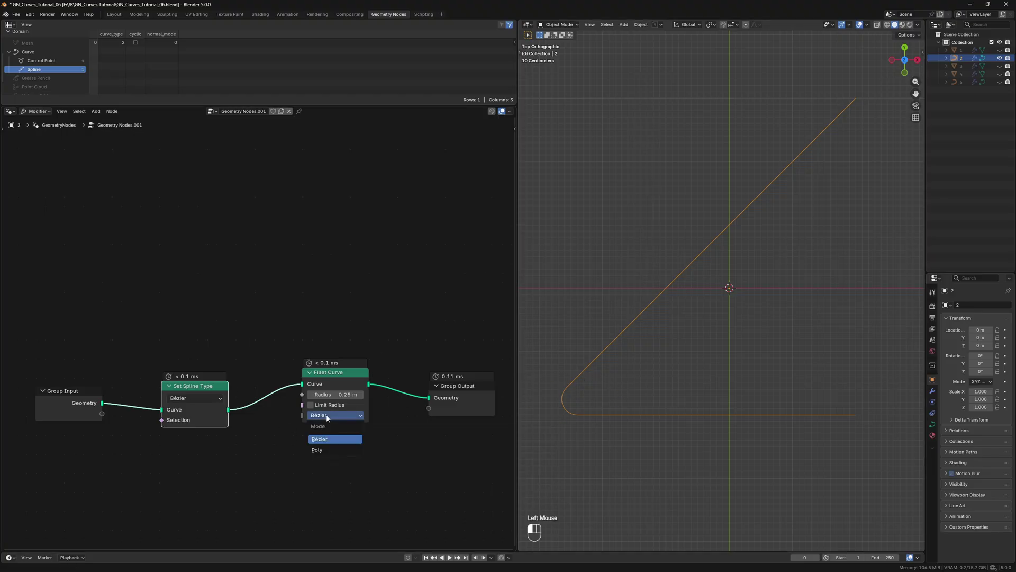
left_click(324, 451)
left_click_drag(340, 425, 312, 425)
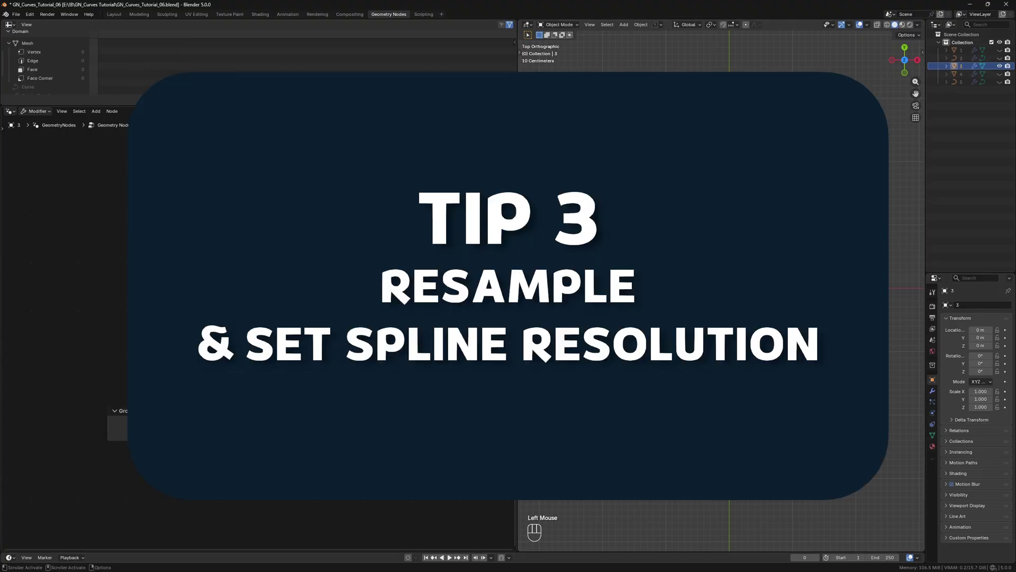
Step: Add a Curve Circle node and connect it to the Group Output
key("shift+a")
type("ci")
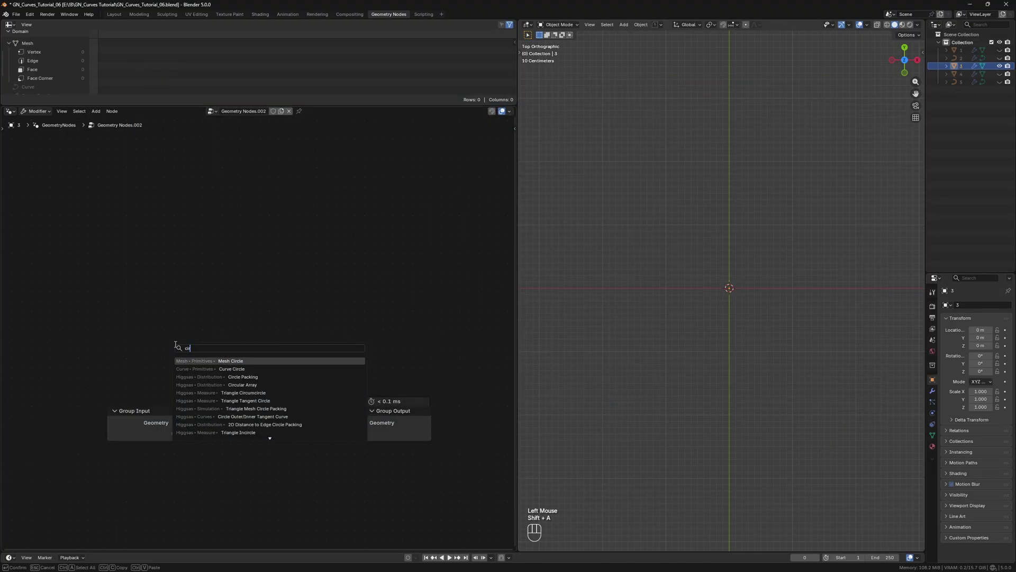
type("rcu")
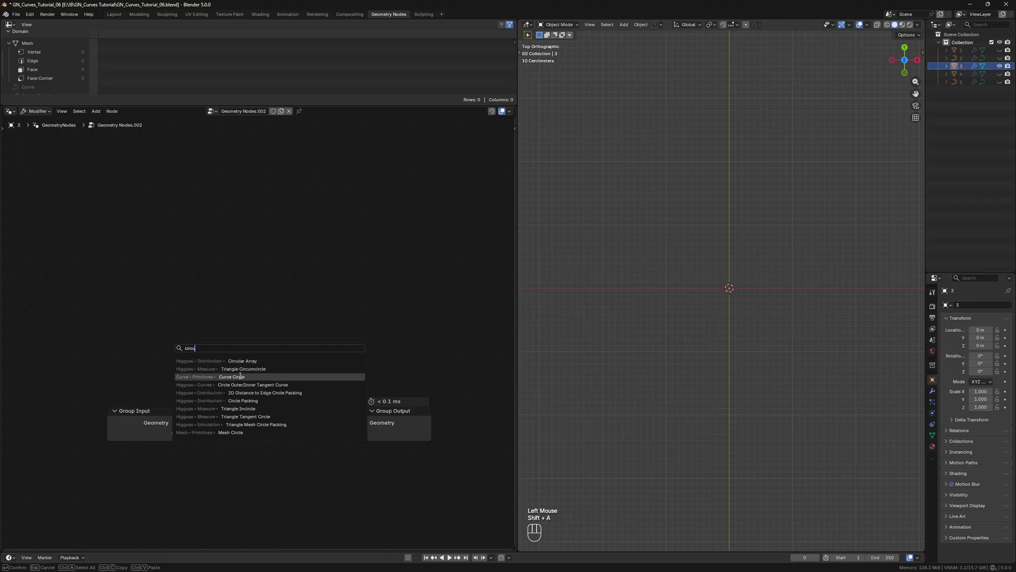
left_click(232, 376)
left_click(106, 305)
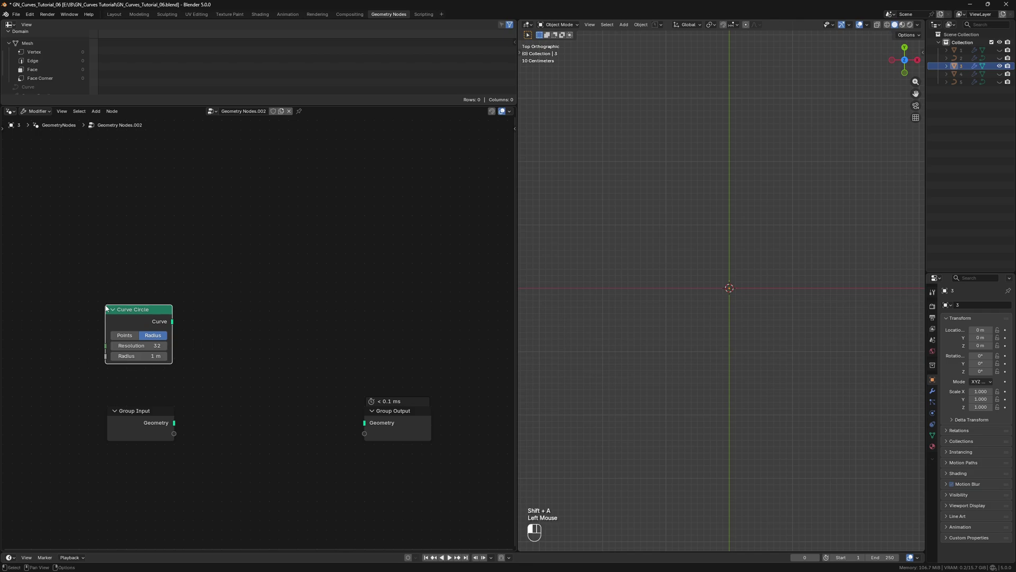
left_click(132, 317, "alt+shift")
Step: Insert a Resample Curve node on the circle–output link and open its mode choices
key("shift+a")
type("resampl")
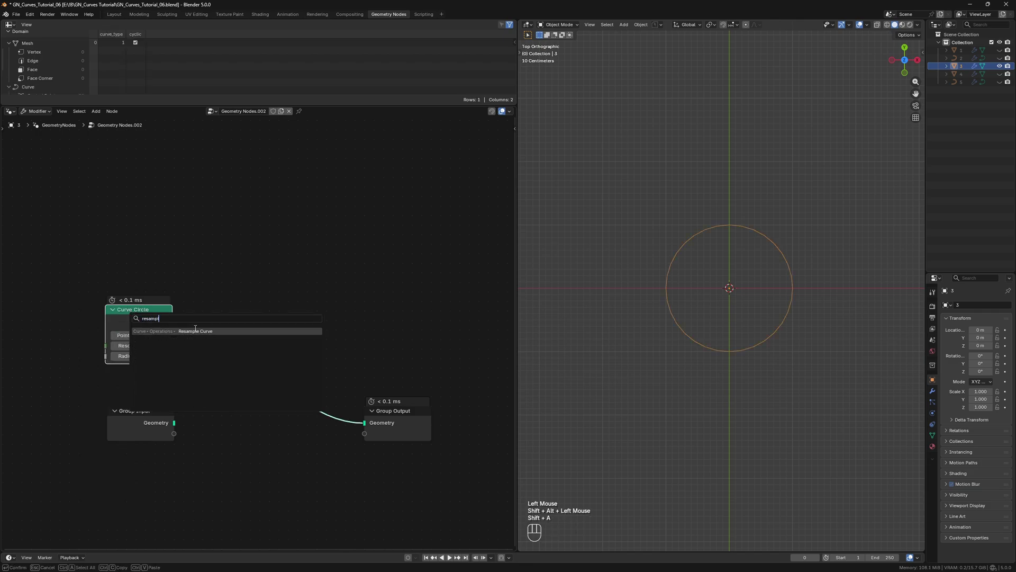
key("Return")
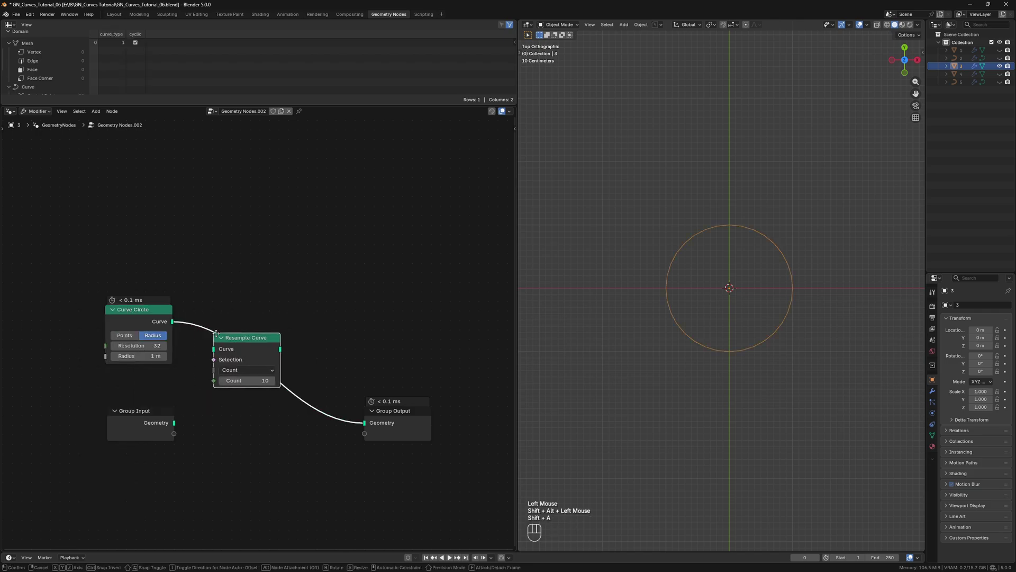
left_click(263, 365)
left_click(266, 363)
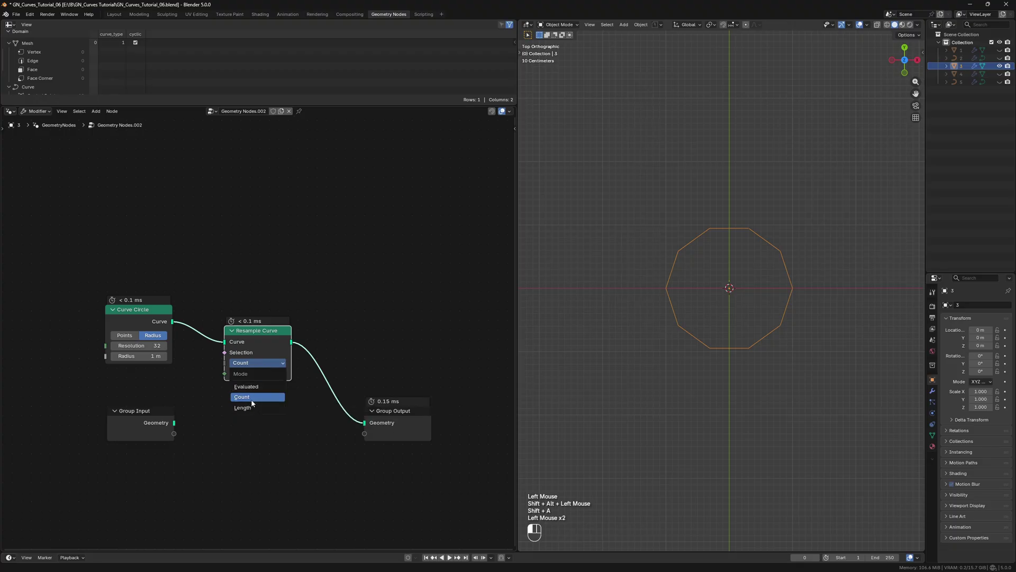
Step: Set Resample Curve to Evaluated, then insert a Bézier Set Spline Type node after the circle
left_click(253, 389)
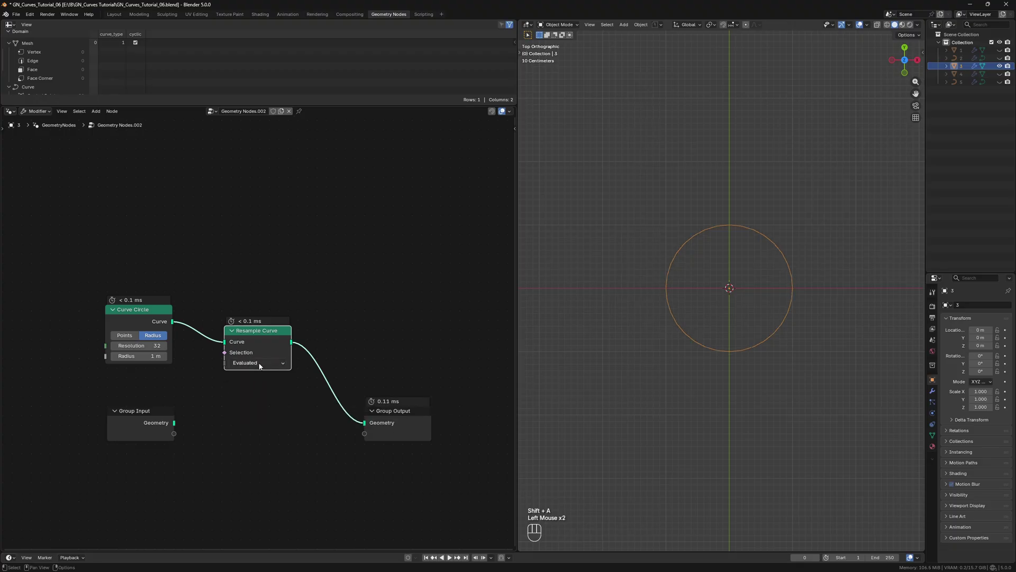
left_click_drag(259, 357, 398, 348)
left_click(183, 379)
key("shift+a")
type("setty")
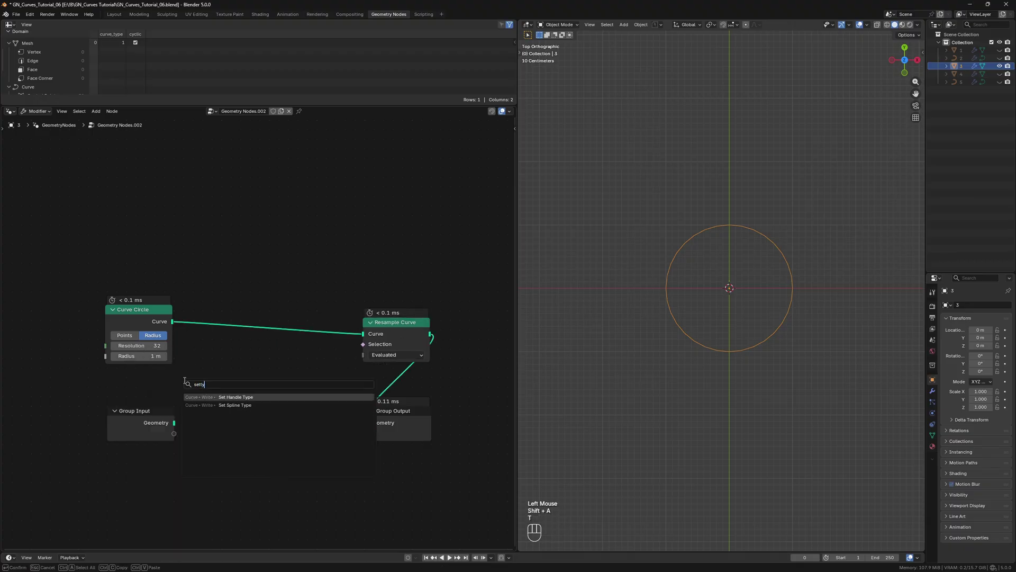
left_click(235, 405)
left_click(194, 306)
left_click(227, 332)
middle_click_drag(43, 81, 50, 66)
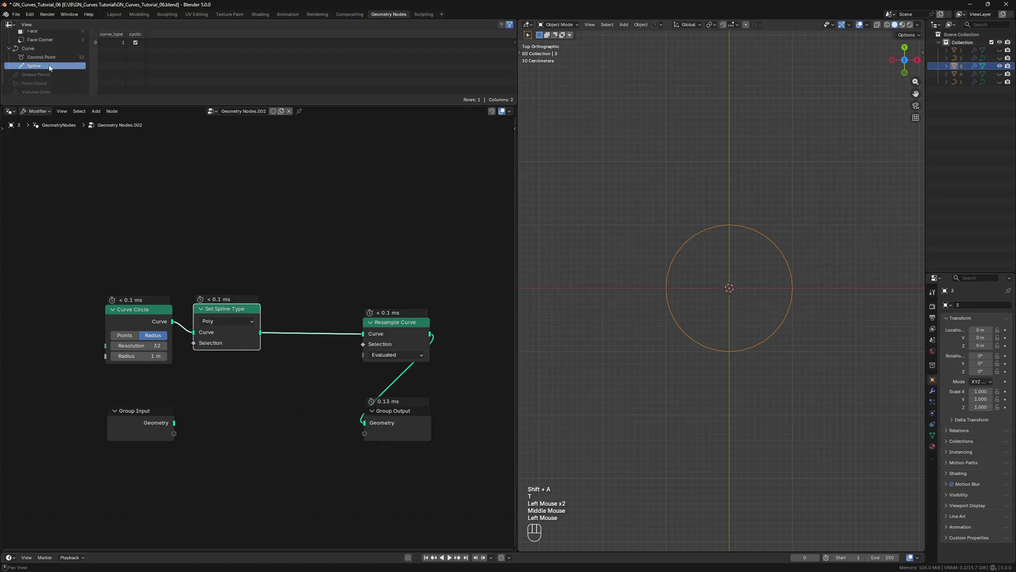
left_click(220, 320)
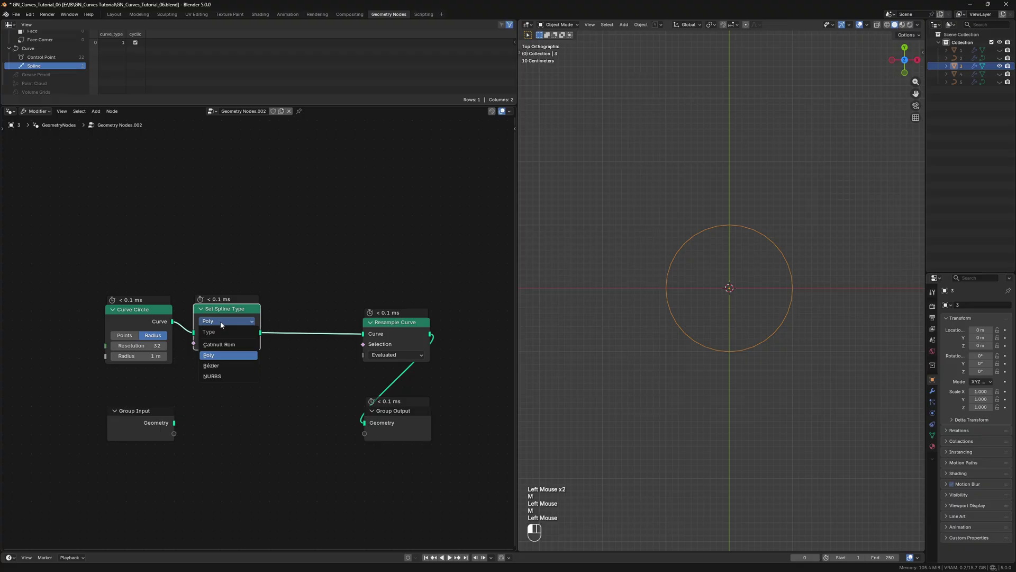
left_click(218, 366)
Step: Insert a Set Handle Type node after Set Spline Type, rearranging the nodes to fit
left_click_drag(146, 276, 238, 337)
left_click_drag(232, 339, 170, 335)
key("shift+a")
type("setty")
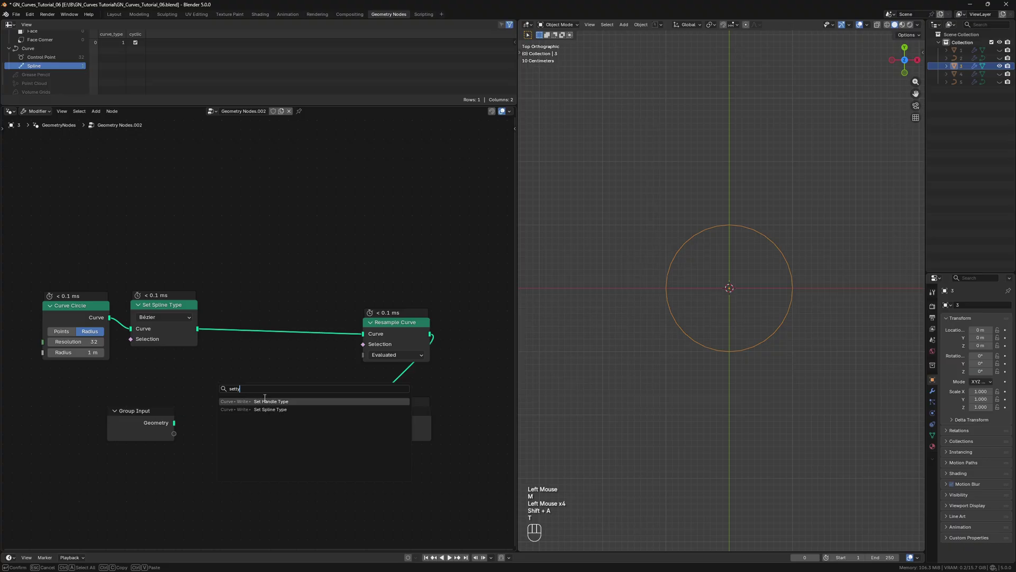
key("Return")
left_click(218, 300)
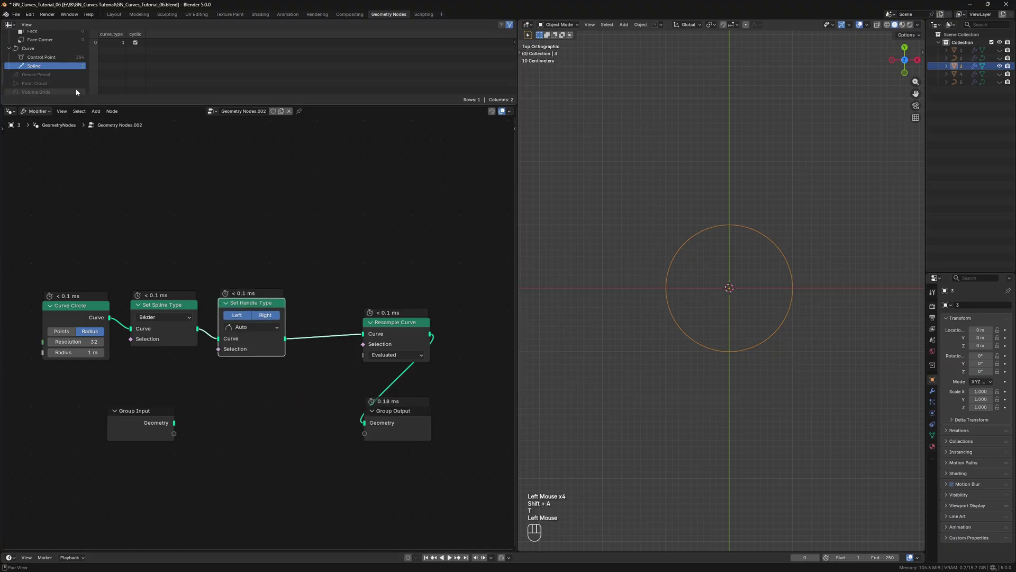
left_click_drag(363, 342, 416, 337)
Step: Insert a Set Spline Resolution node set to 8 before resampling, and set circle Resolution to 4
left_click(305, 391)
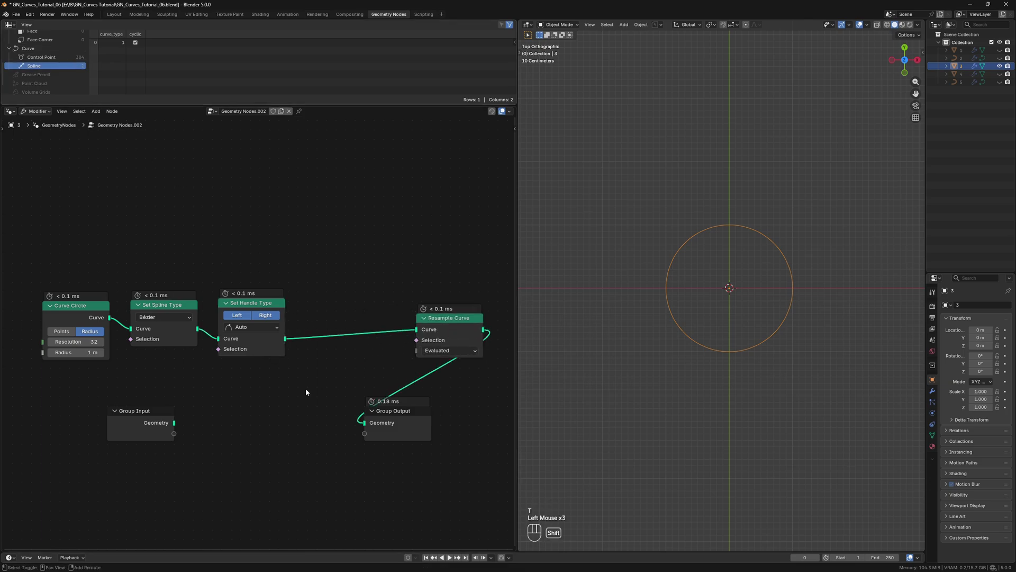
key("shift+a")
type("setresol")
left_click(360, 406)
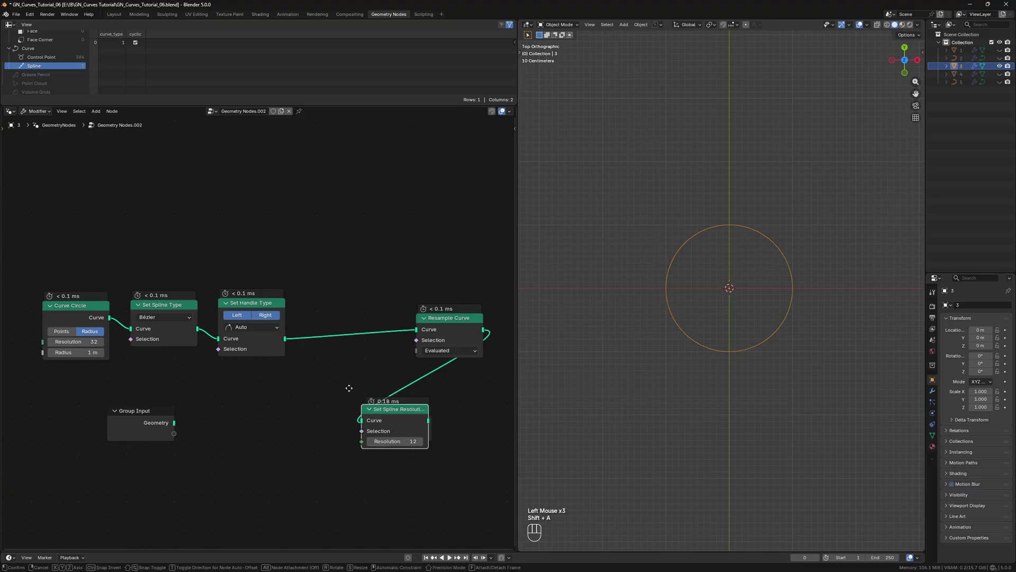
left_click(315, 313)
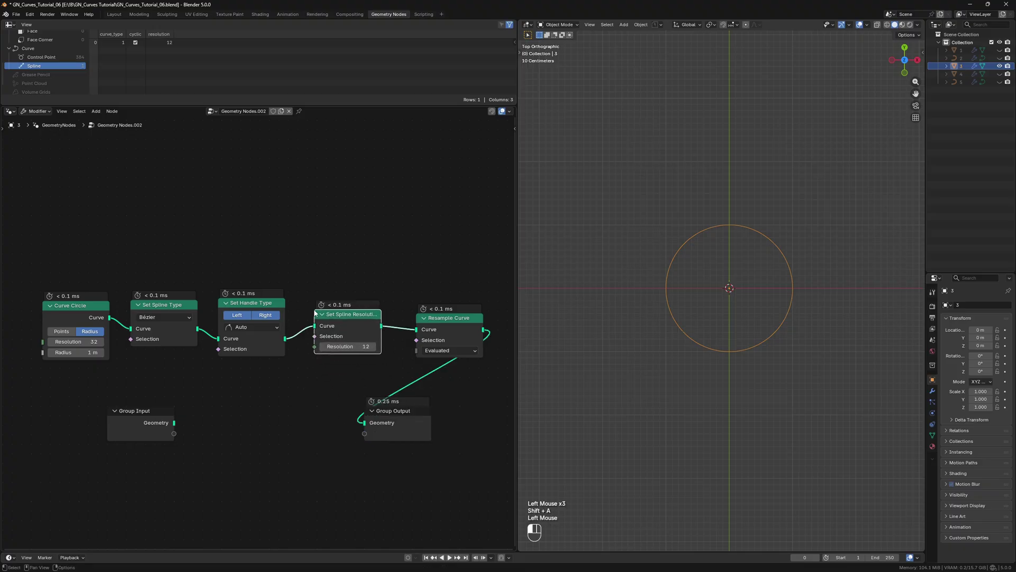
double_click(362, 345)
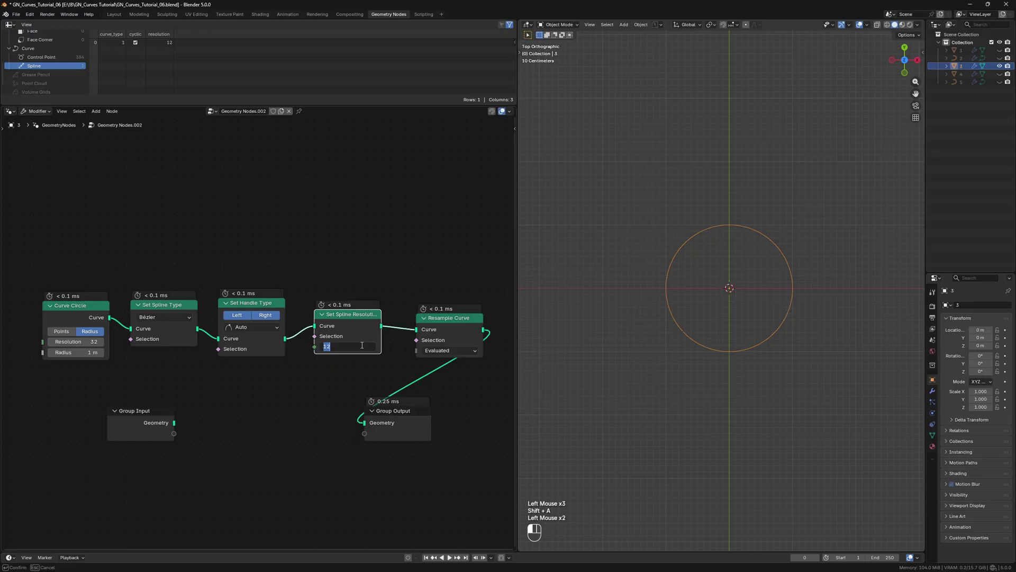
type("8")
key("Return")
double_click(79, 341)
type("4")
key("Return")
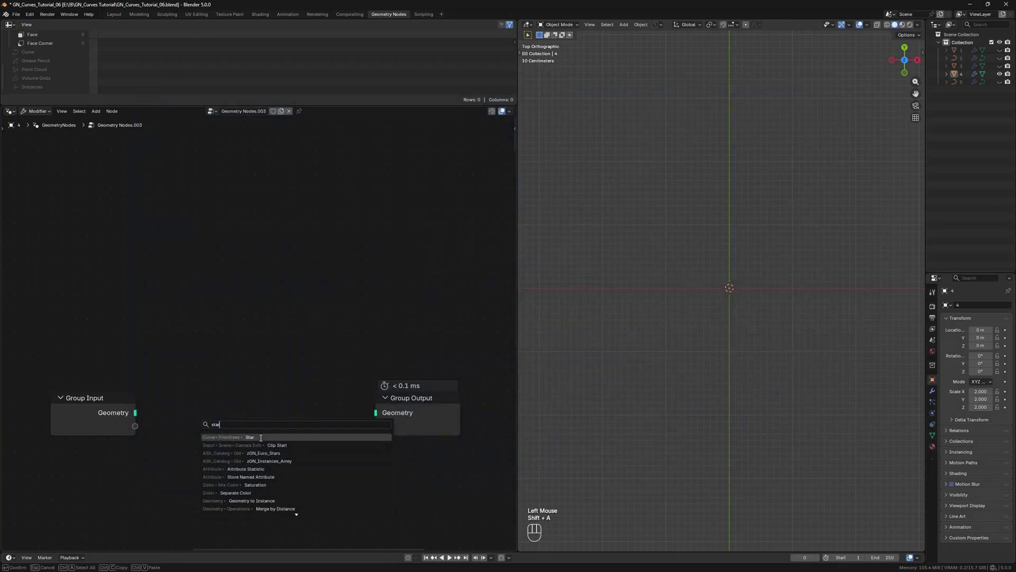
Step: Add an 8-point Star curve node and connect it to the Group Output
key("Return")
left_click(81, 264)
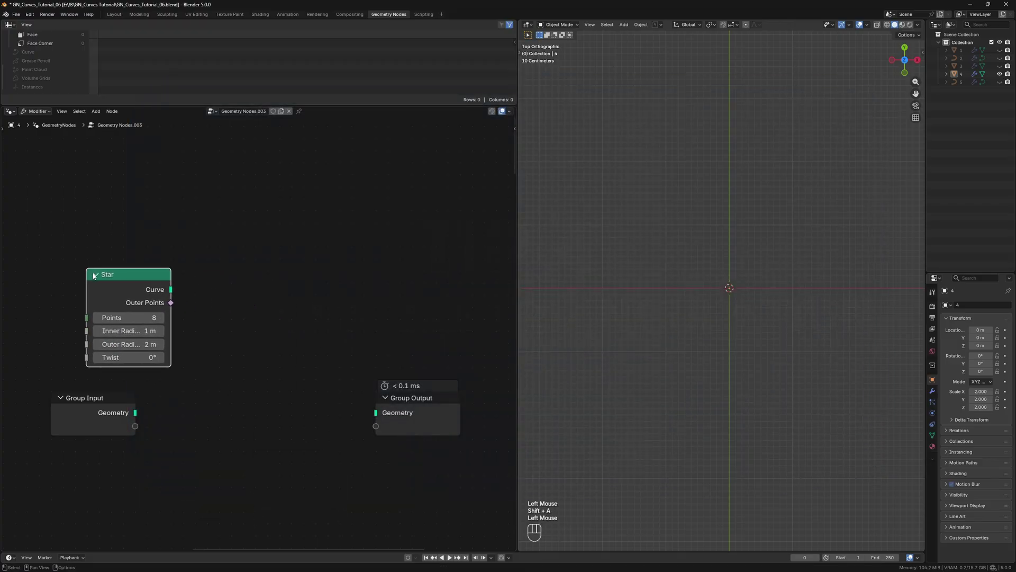
left_click(122, 284, "alt+shift")
scroll(688, 317, "down", 2)
Step: Insert a Fill Curve node between the Star and the Group Output
left_click(253, 379)
key("shift+a")
type("f")
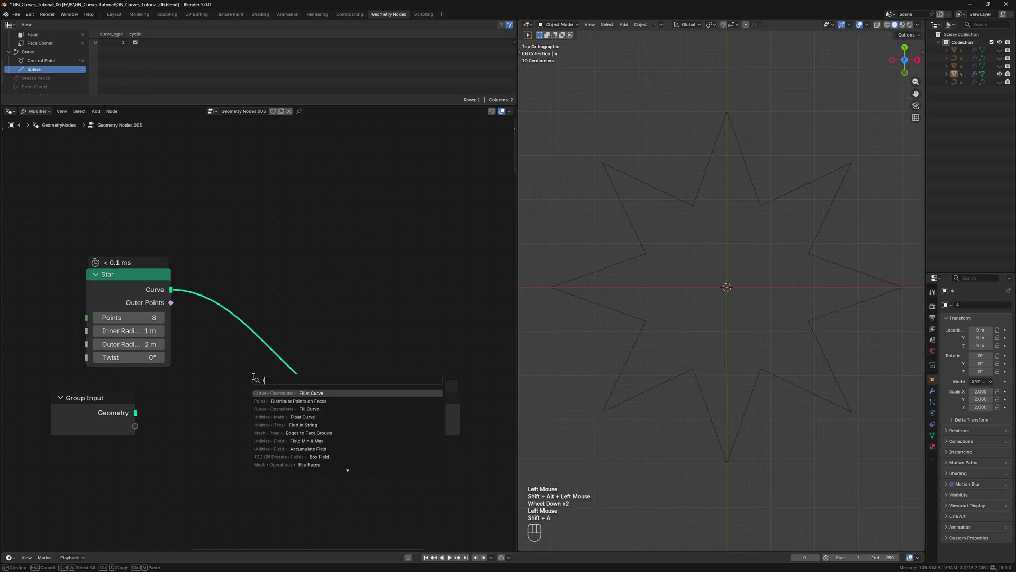
type("ill")
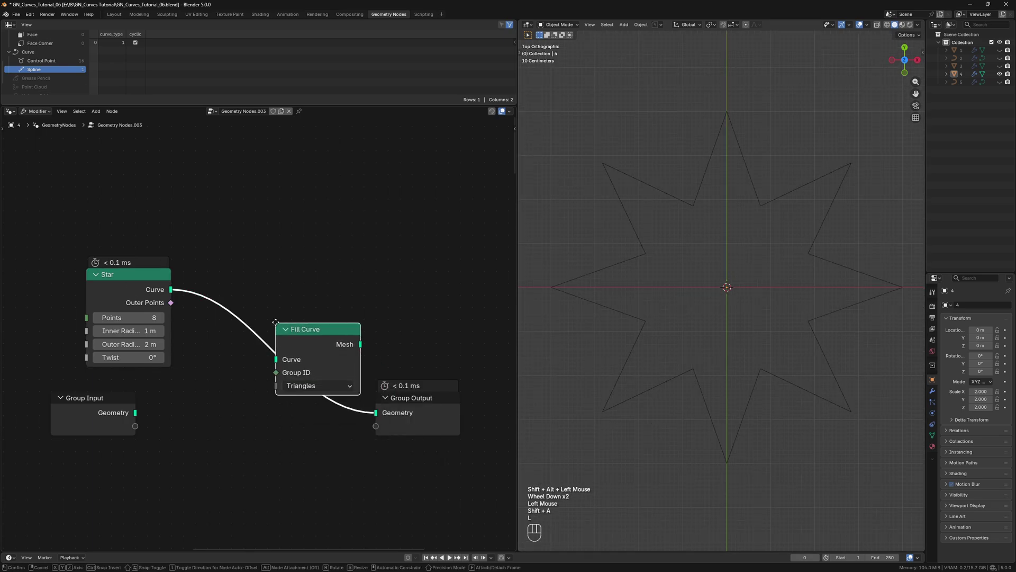
left_click(272, 319)
left_click_drag(296, 315, 332, 307)
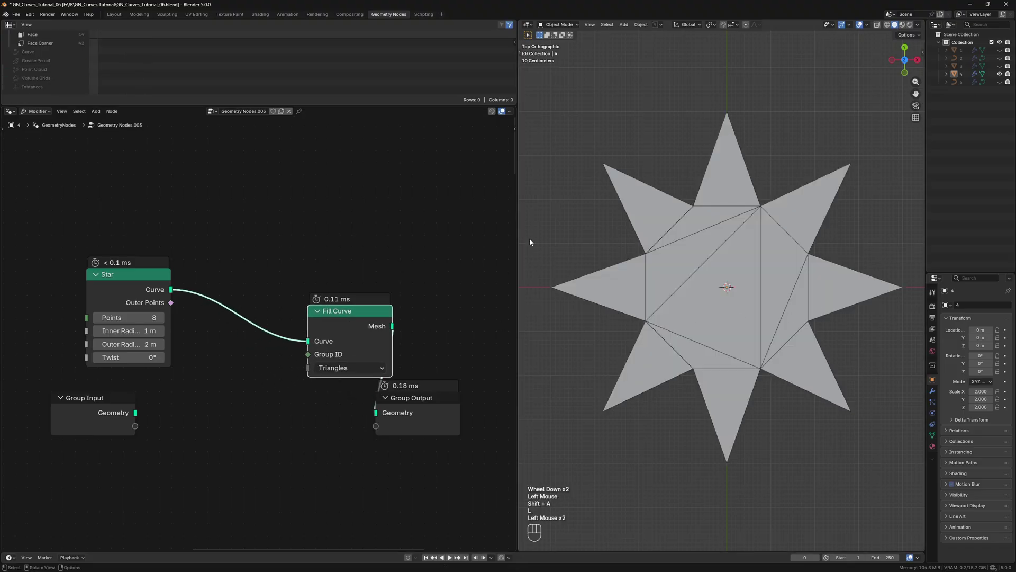
Step: Add a test Mesh Circle with Triangles fill, preview it, then delete it and its Viewer
key("shift+a")
type("mesh")
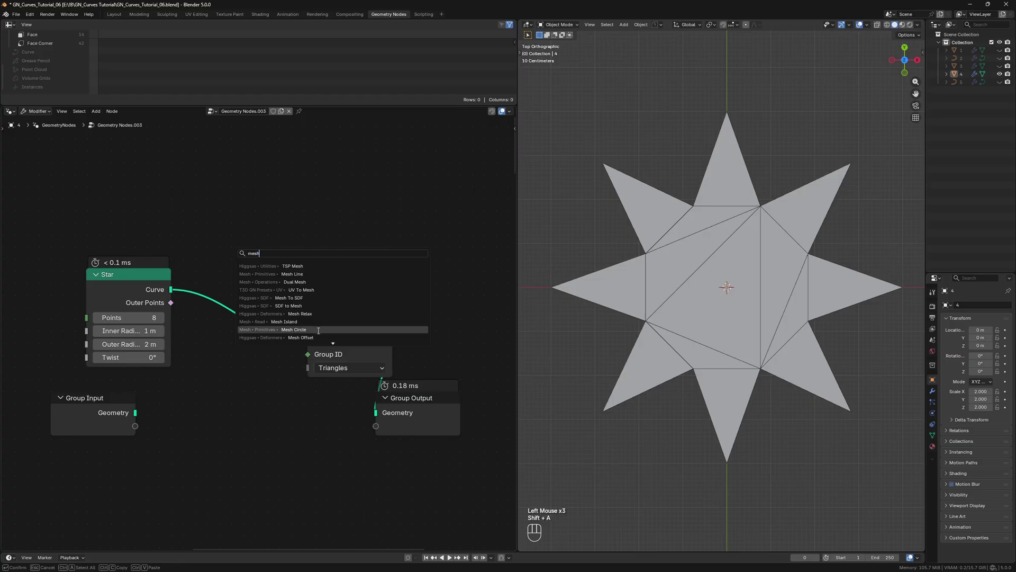
left_click(264, 329)
left_click(209, 189)
left_click(243, 206)
left_click(243, 246)
left_click(239, 212, "ctrl+shift")
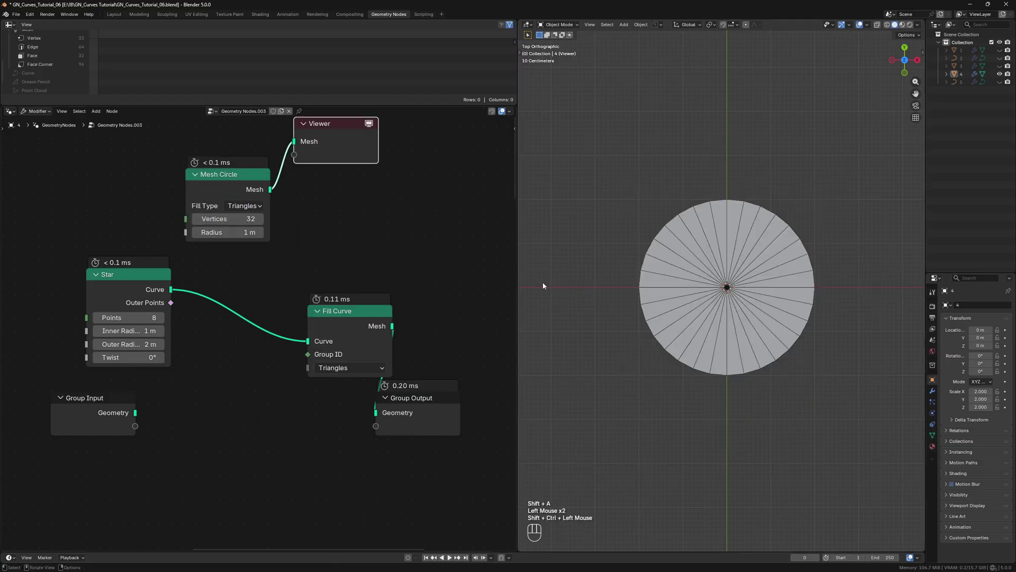
left_click_drag(167, 133, 335, 192)
key("Delete")
Step: Add a Points node and join it with the Star through a Join Geometry node
left_click_drag(335, 328, 385, 218)
left_click_drag(127, 274, 116, 185)
key("shift+a")
type("points")
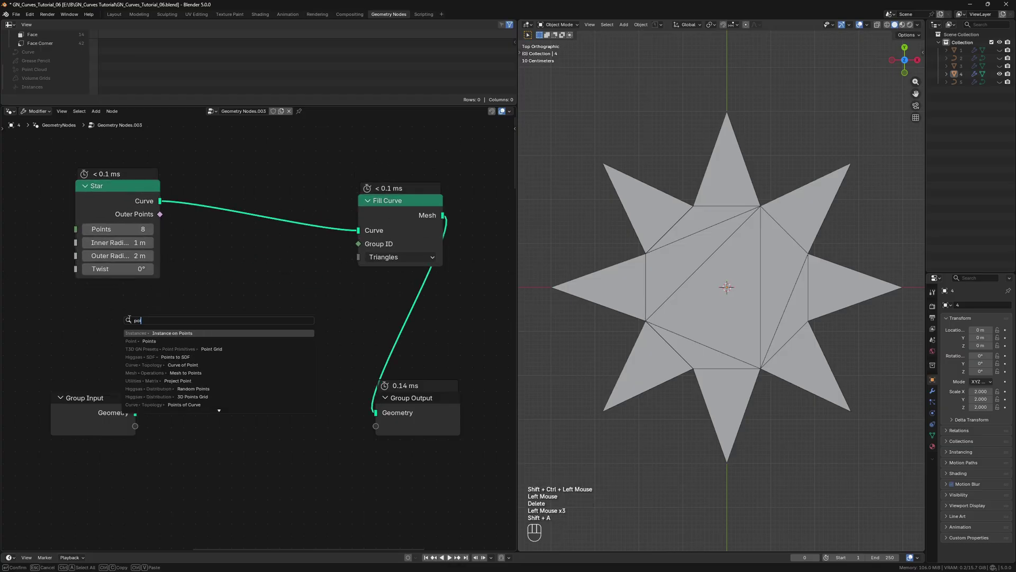
key("Return")
left_click(94, 281)
right_click_drag(135, 312, 118, 203, "ctrl+shift")
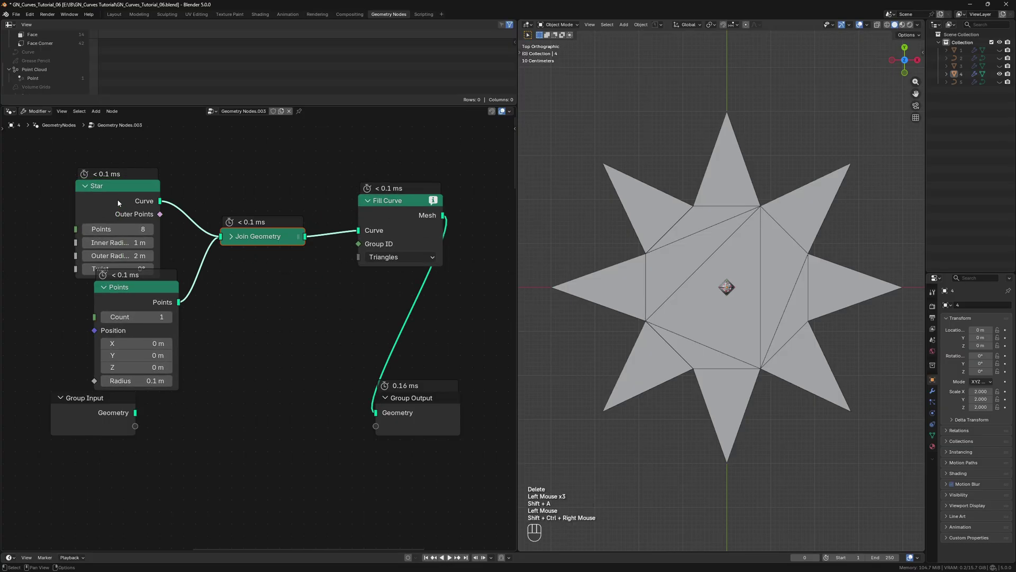
left_click_drag(249, 240, 263, 207)
Step: Insert a Points to Curves node between Points and Join Geometry and tidy the layout
key("shift+a")
type("s")
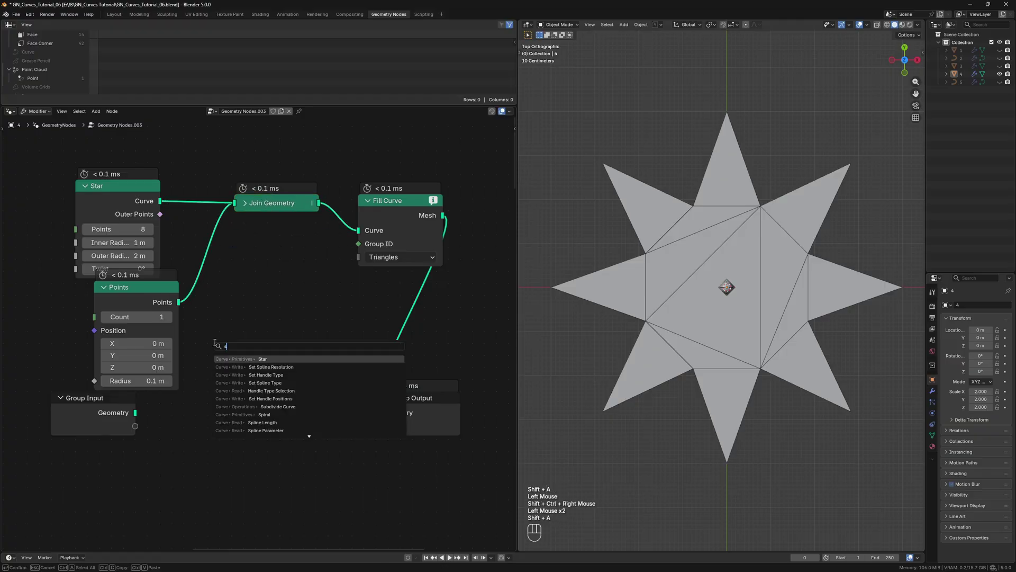
key("BackSpace")
type("poto")
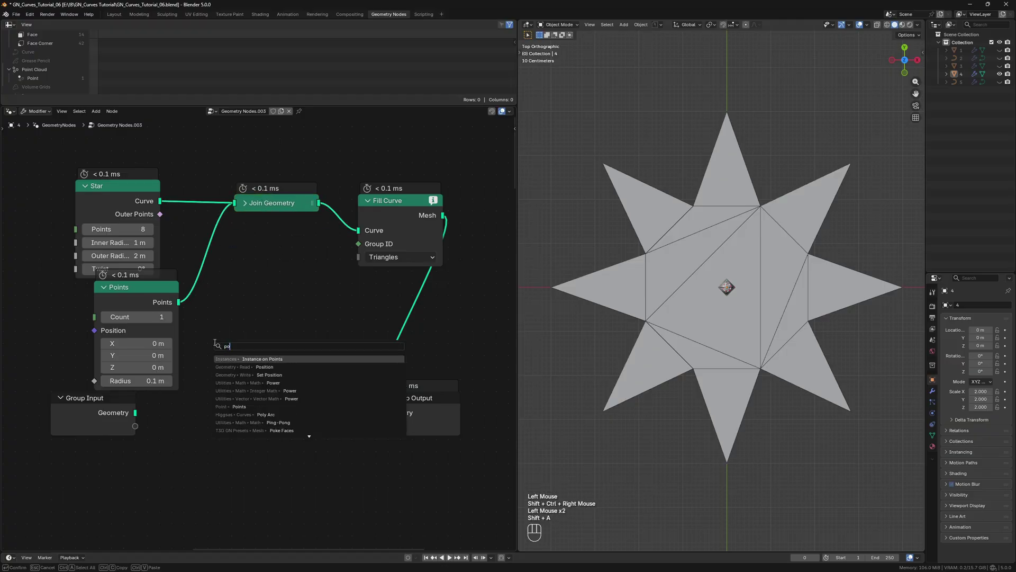
left_click(244, 358)
left_click(260, 312)
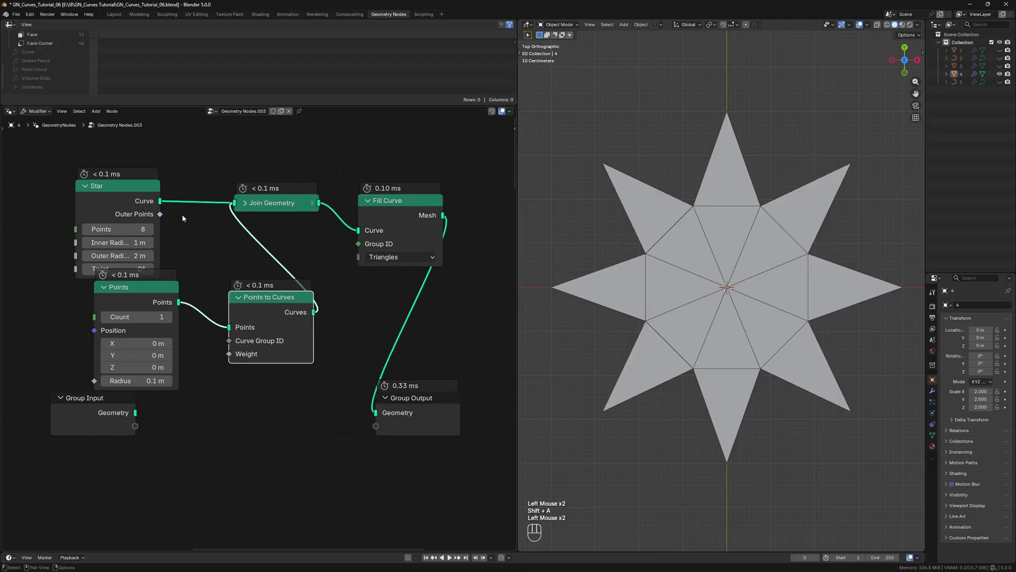
left_click_drag(129, 195, 158, 174)
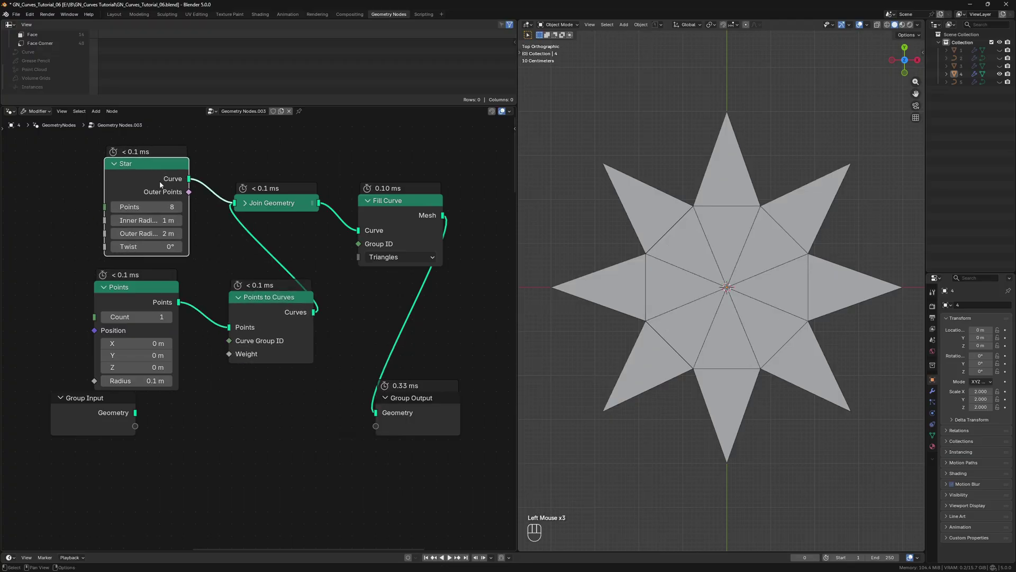
scroll(161, 287, "down", 2)
middle_click_drag(188, 299, 211, 273)
left_click(92, 331)
key("shift+a")
Step: Scatter 10 points using a Random Value vector (Min X/Y -1, Max Z 0) as the Points position
type("rand")
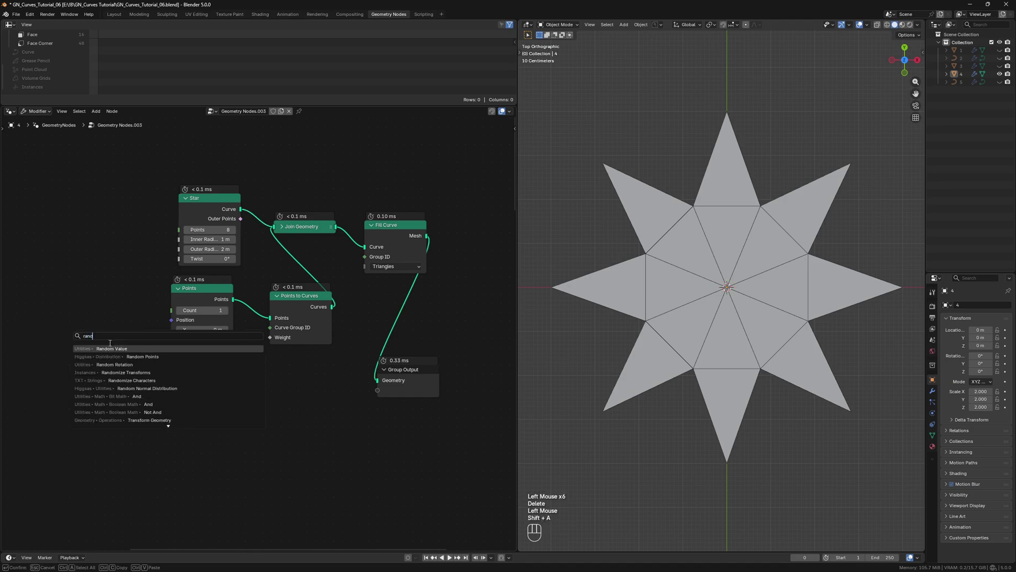
left_click(117, 347)
left_click(78, 293)
left_click_drag(100, 303, 105, 332)
type("-1")
key("Return")
left_click(105, 376)
type("0")
key("Return")
left_click_drag(132, 291, 172, 319)
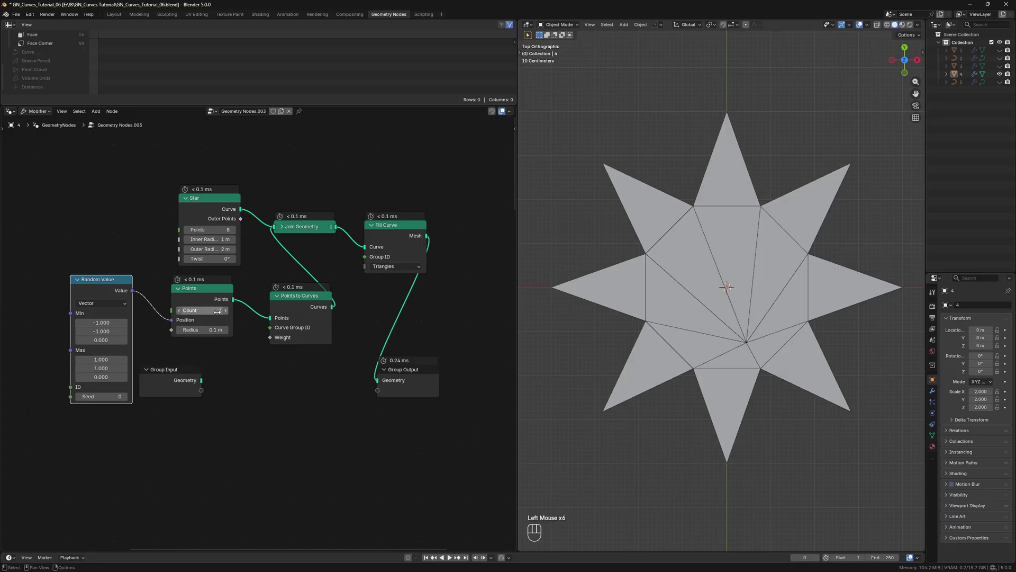
left_click(217, 311)
type("0")
key("Return")
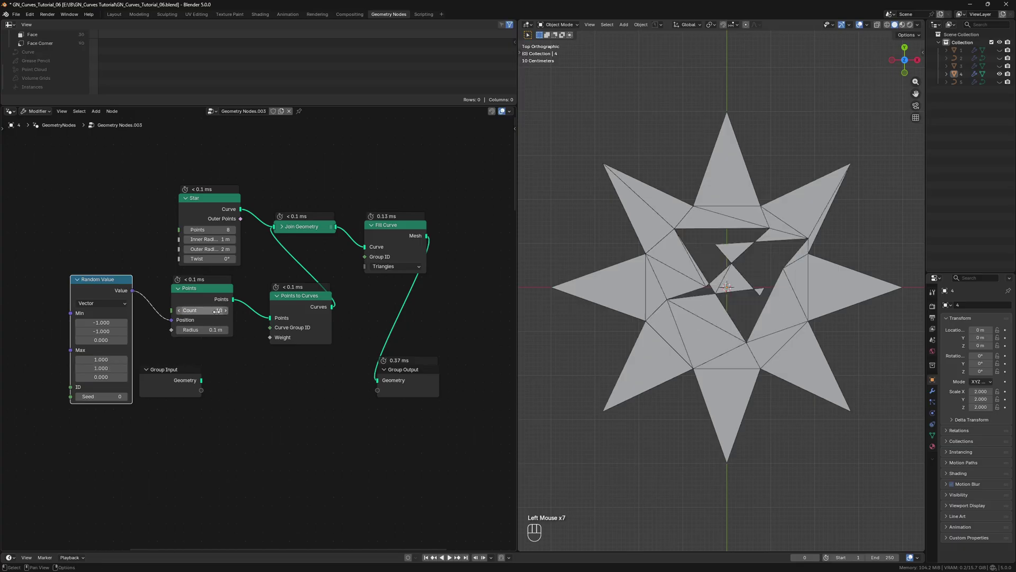
Step: Add an Index node as the Points to Curves weight
key("shift+a")
type("index")
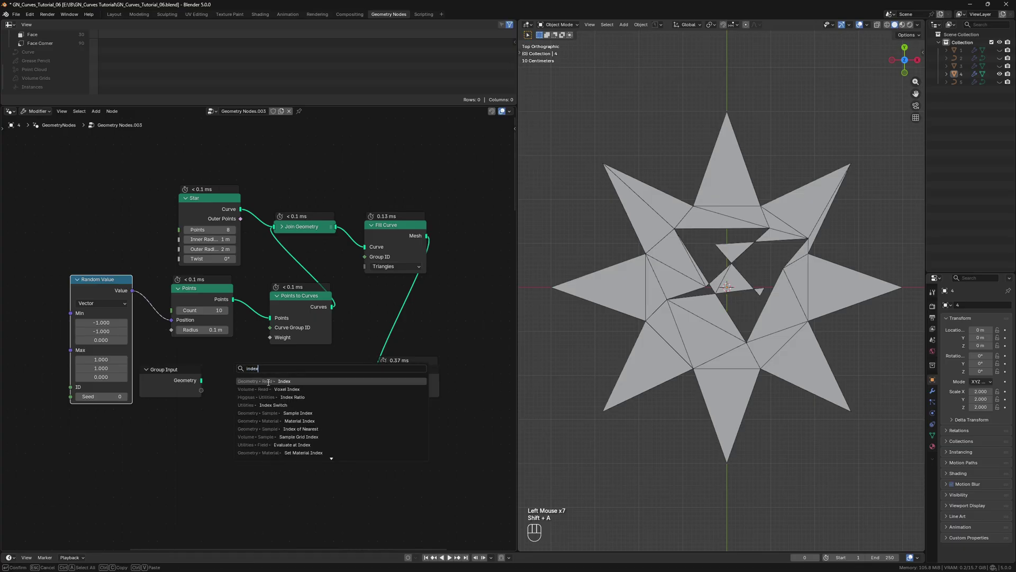
left_click(269, 381)
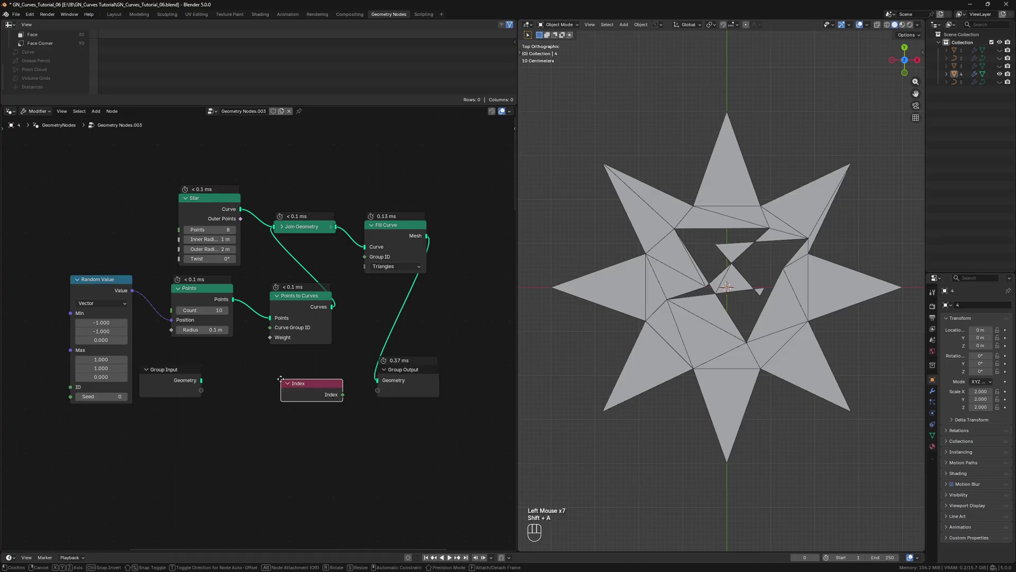
left_click(299, 370)
right_click_drag(302, 370, 296, 341, "alt")
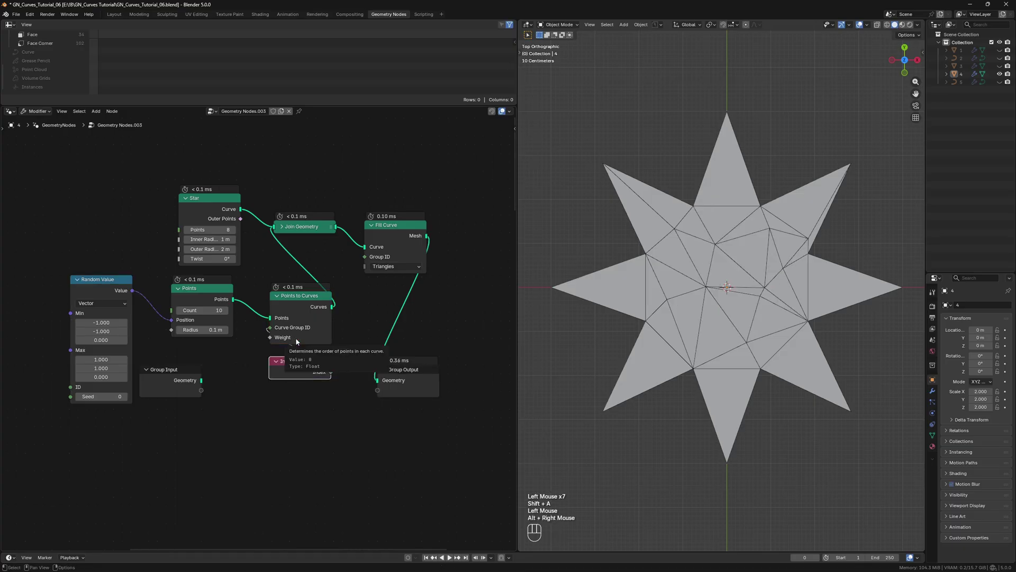
Step: Delete the Random Value and Points nodes and duplicate the Fill Curve node
left_click_drag(50, 286, 231, 333)
key("Delete")
left_click(395, 243)
key("shift+d")
left_click(115, 288)
Step: Feed the star outline into the copied Fill Curve and add Distribute Points on Faces after it
right_click_drag(209, 249, 115, 287, "alt")
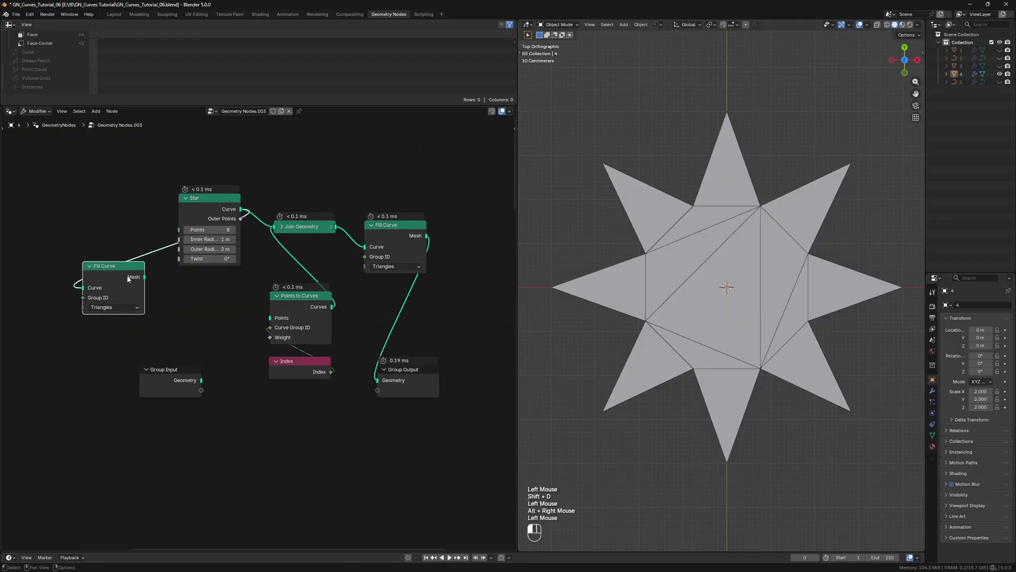
mouse_move(116, 288)
left_mouse_down()
mouse_move(79, 294)
mouse_move(128, 282)
left_mouse_up()
type("distr")
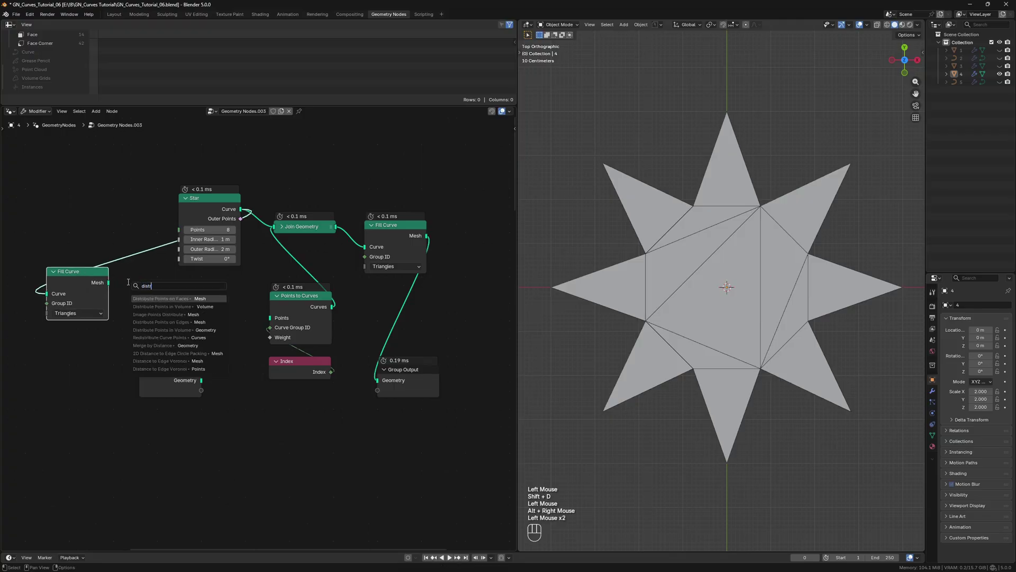
left_click(170, 298)
left_click(189, 333)
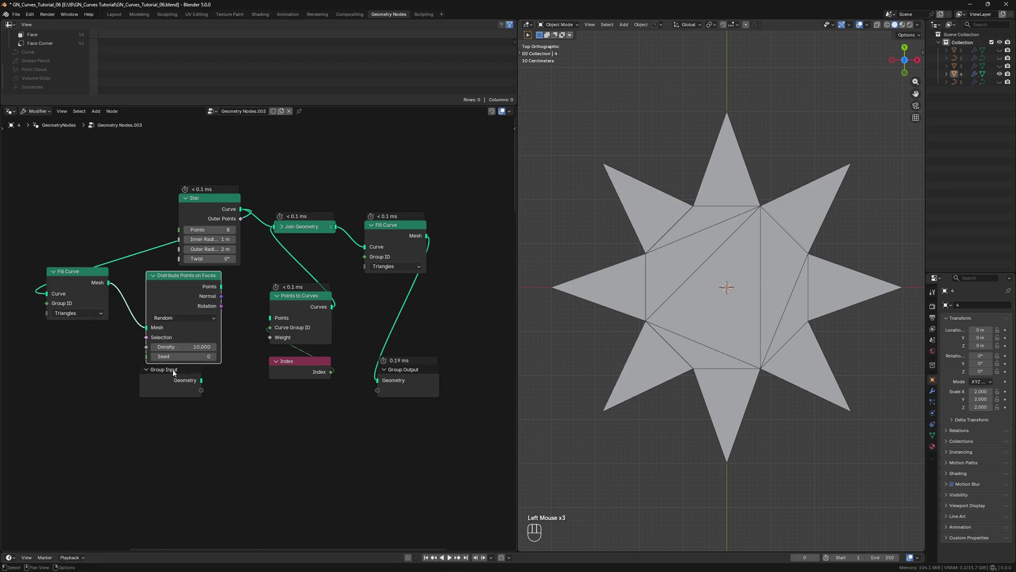
left_click_drag(170, 377, 167, 425)
Step: Use Poisson Disk distribution with Distance Min 0.05 and Density Max 5000, feeding Points to Curves
left_click(185, 319)
left_click(190, 349)
left_click(191, 347)
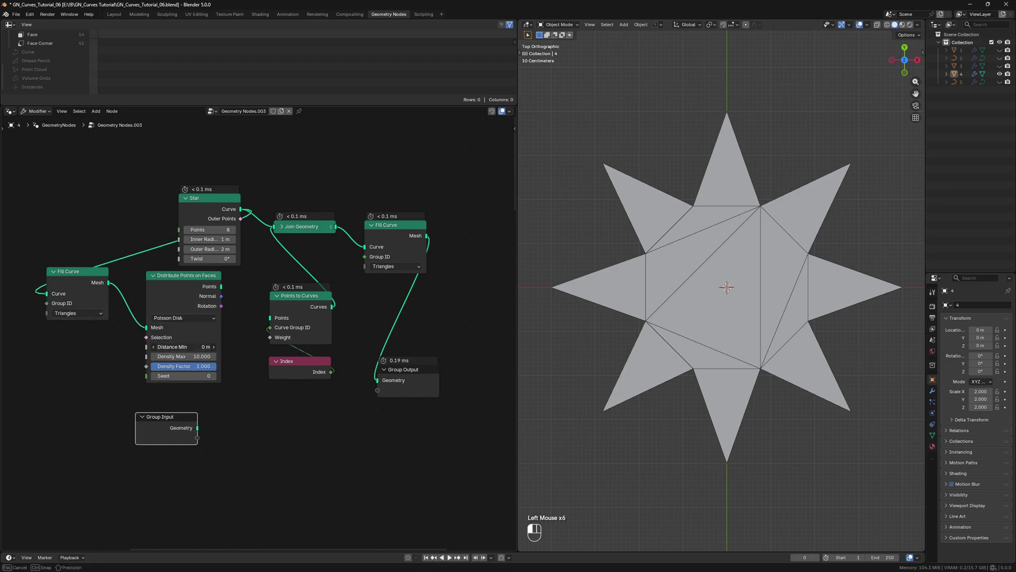
key("Return")
left_click(200, 357)
type("5000")
key("Return")
left_click_drag(221, 286, 270, 318)
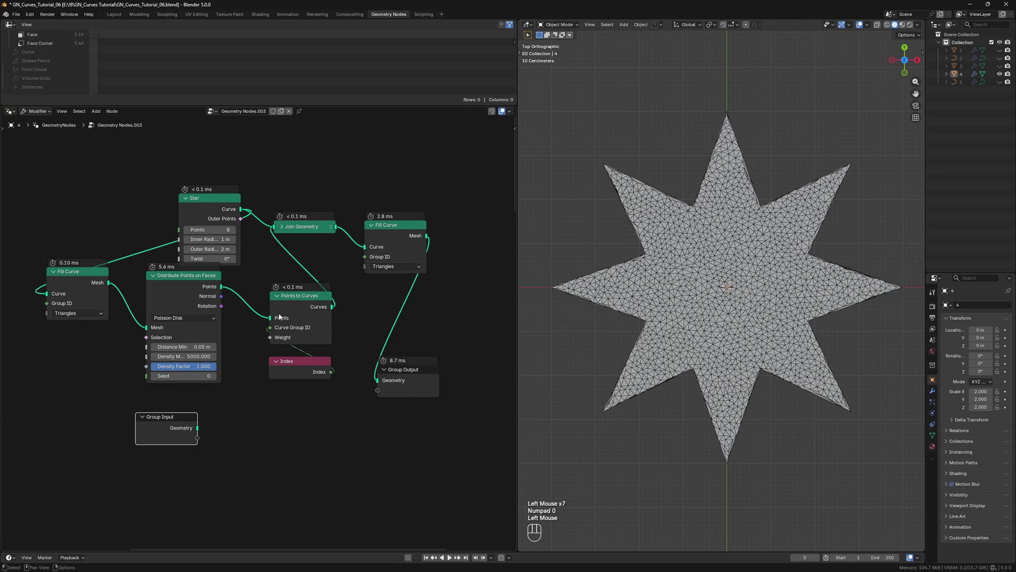
Step: Insert Subdivide Curve with 12 cuts between the Star and Join Geometry
left_click_drag(204, 203, 84, 180)
key("shift+a")
type("sucur")
key("Return")
left_click(224, 217)
left_click(223, 219)
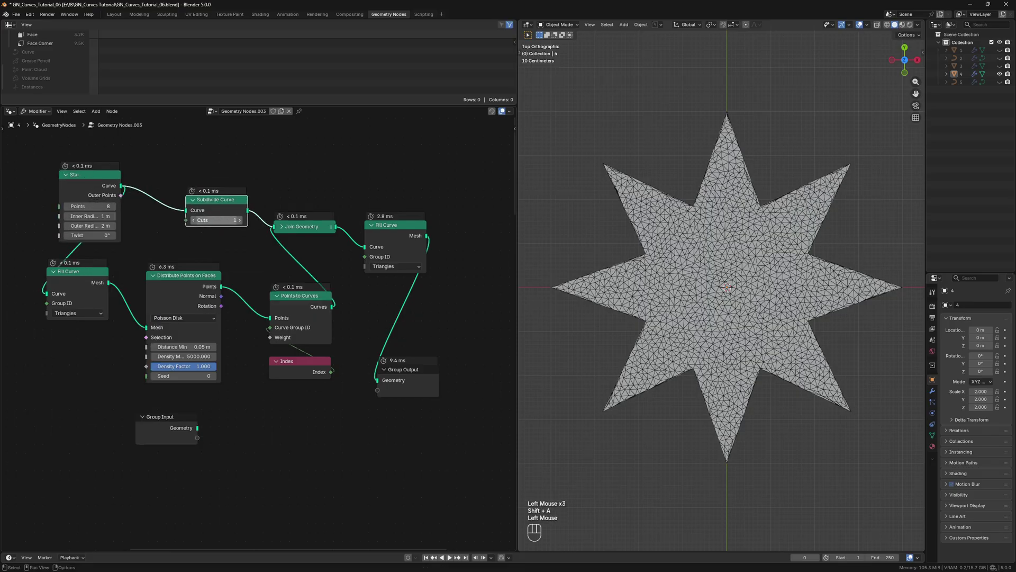
type("12")
key("Return")
scroll(695, 180, "up", 4)
scroll(710, 171, "down", 2)
scroll(733, 168, "down", 4)
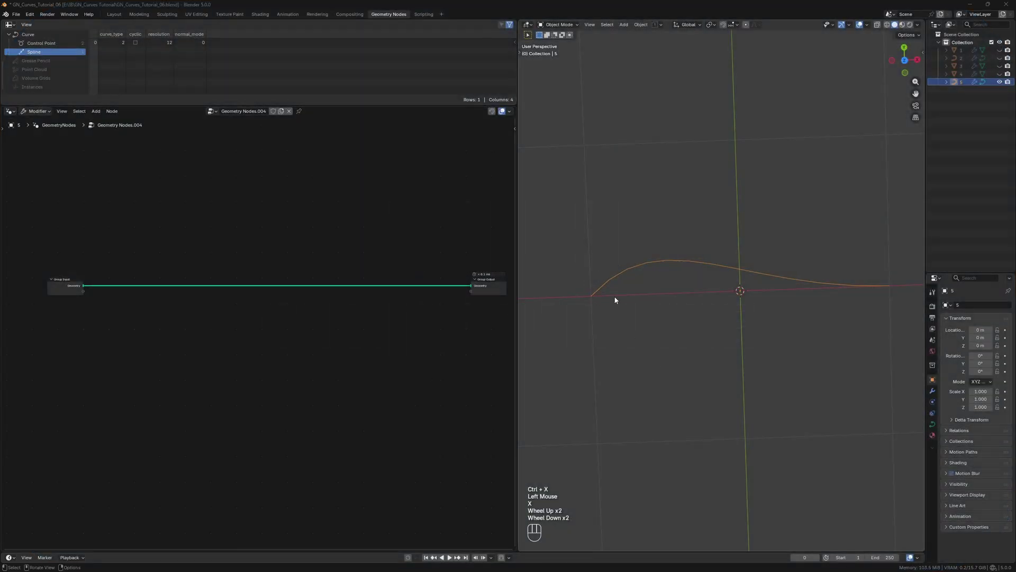
Step: Insert a Curve to Mesh node on the link from Group Input
left_click(188, 358)
scroll(71, 329, "up", 2)
middle_click_drag(71, 328, 392, 379)
scroll(390, 377, "up", 3)
middle_click_drag(304, 345, 283, 347)
key("shift+a")
type("ctm")
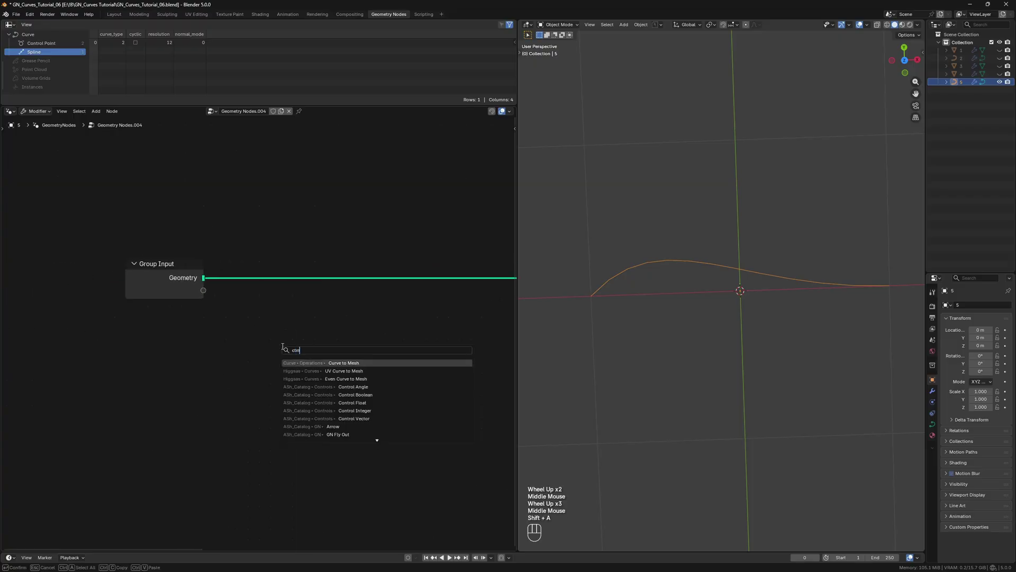
left_click(350, 362)
left_click(319, 326)
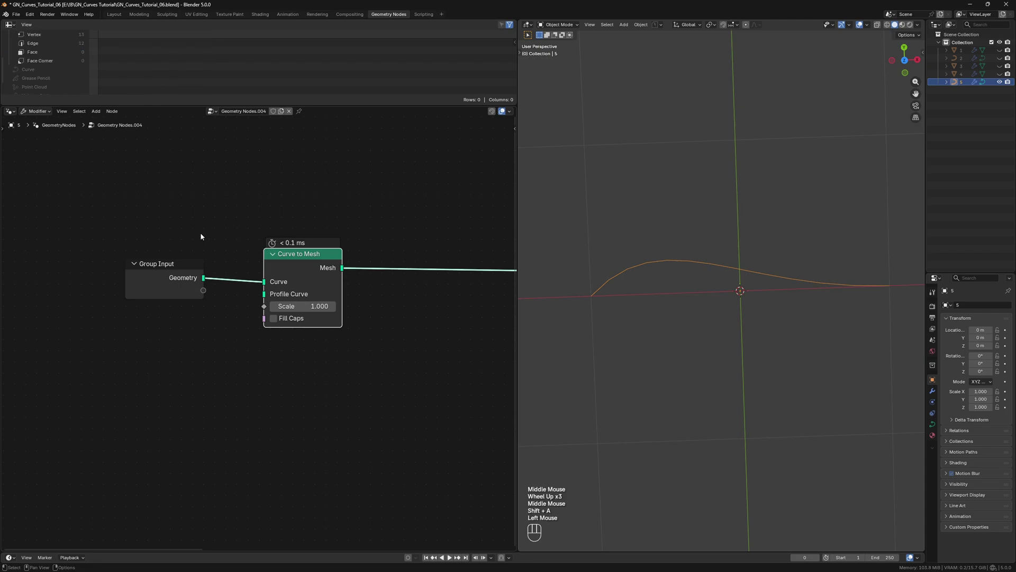
Step: Drive the Curve to Mesh Scale with a Value node set to 0.2
key("shift+a")
type("va")
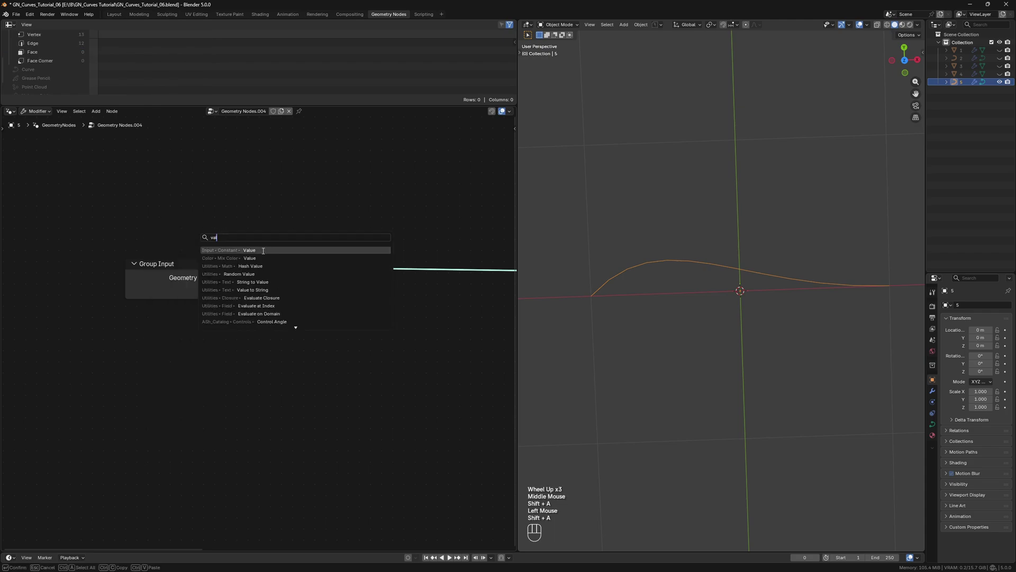
left_click(263, 251)
left_click(286, 205)
left_click(286, 205)
type("0.2")
key("Return")
right_click_drag(286, 205, 299, 294, "alt")
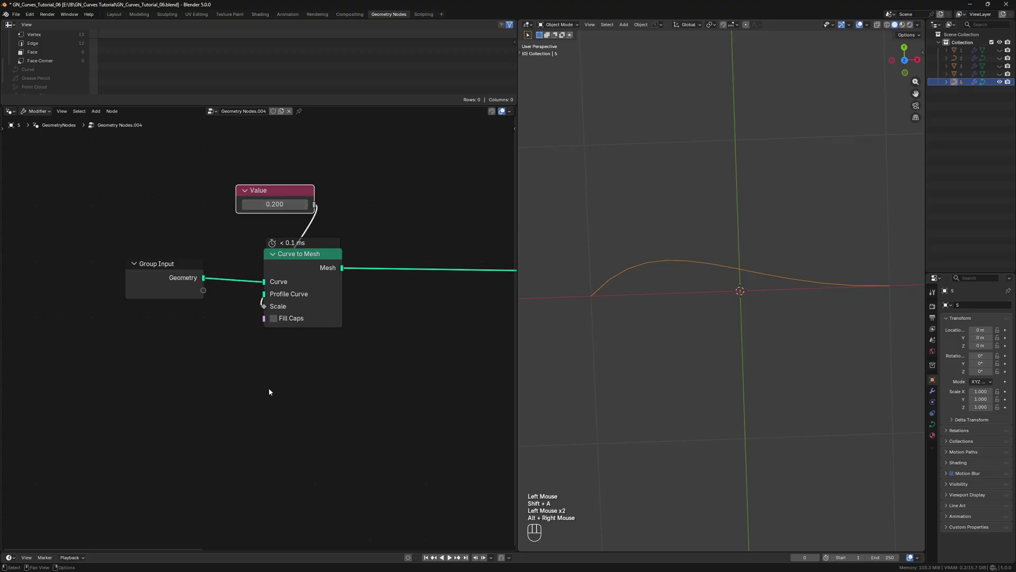
Step: Add a Curve Line from X -0.5 to X 0.5, end Z 0, as the profile curve
key("shift+a")
type("lin")
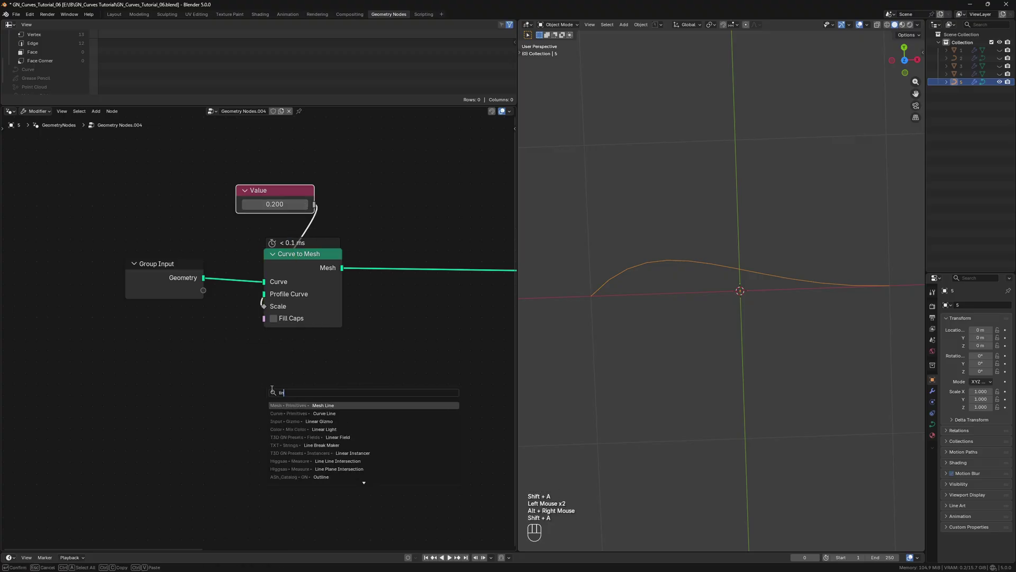
left_click(324, 414)
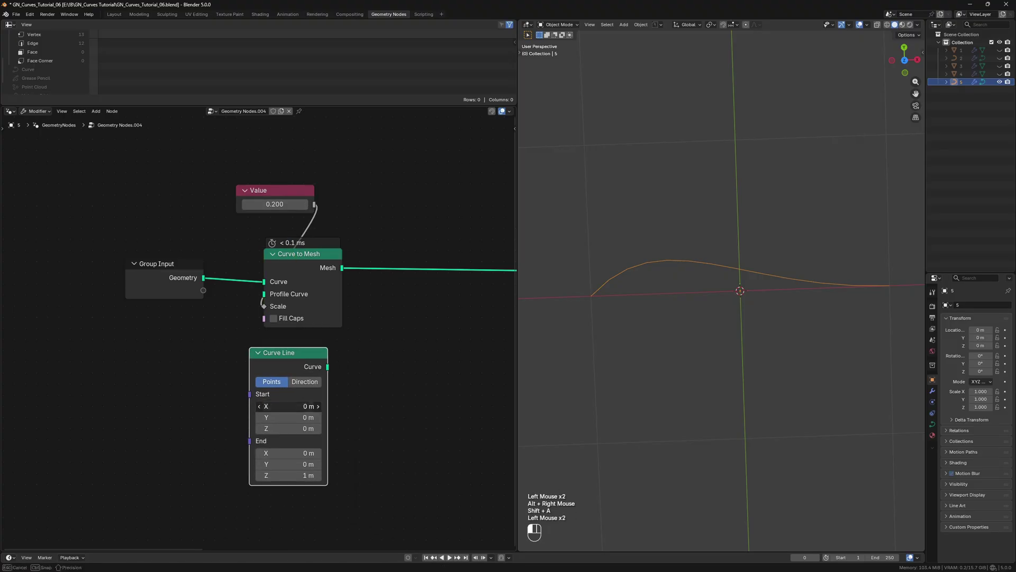
left_click(292, 406)
type("-0.5")
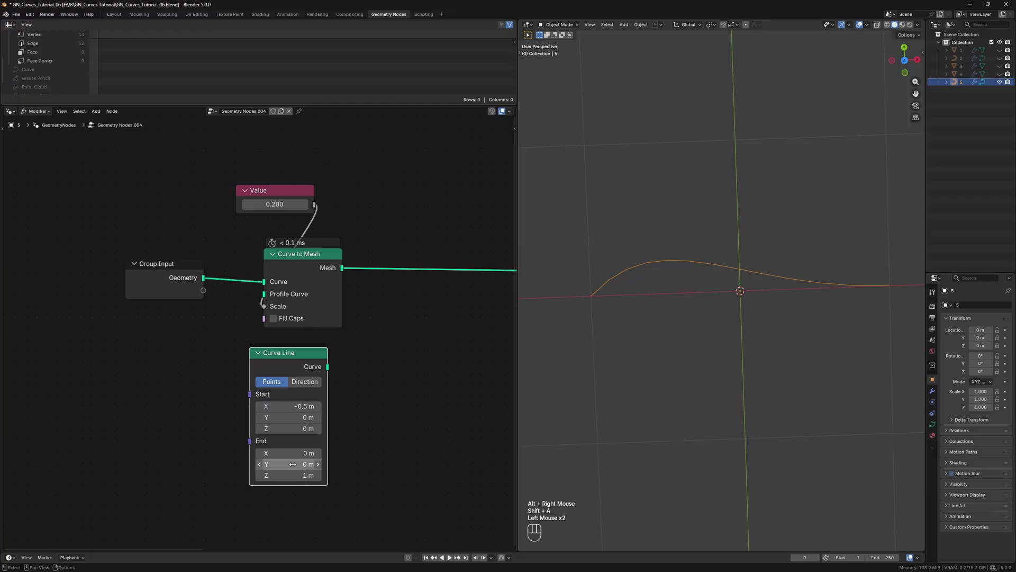
left_click(296, 454)
type("0.5")
key("Return")
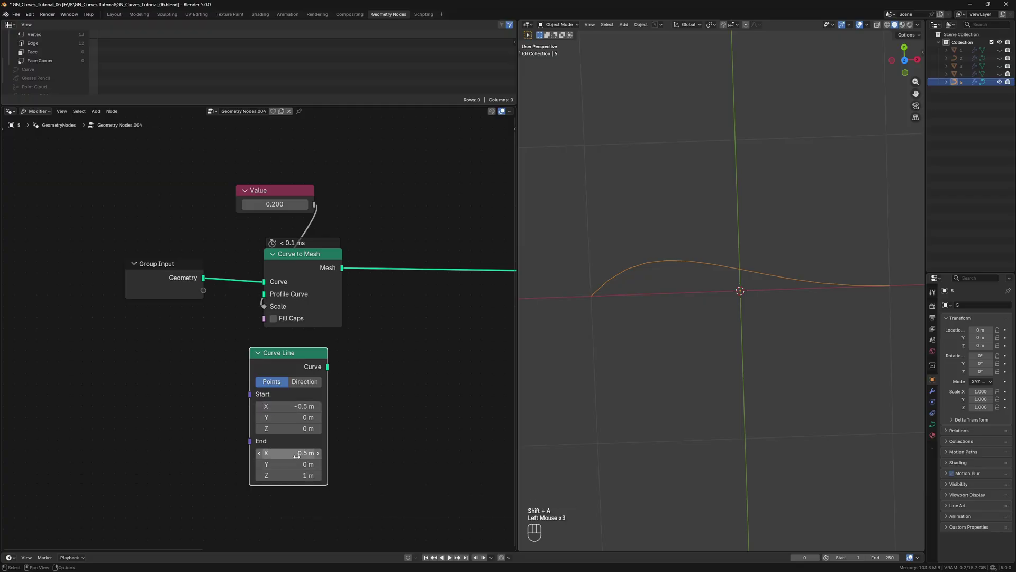
left_click(291, 475)
type("0")
key("Return")
right_click_drag(299, 396, 303, 325, "alt")
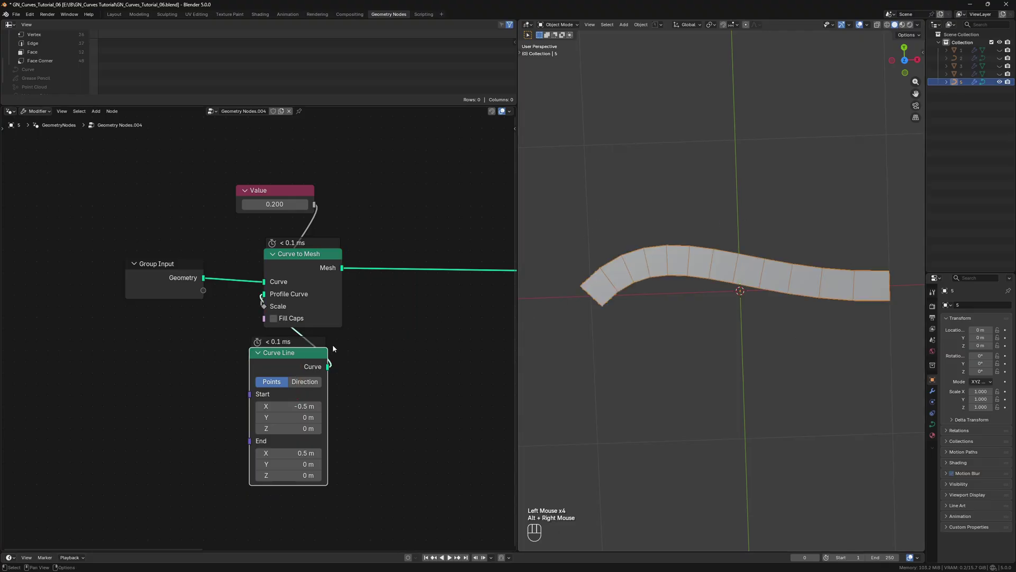
Step: Add Mesh to Curve after the sweep and an Edge Neighbors node below it
middle_click_drag(332, 350, 299, 345)
key("shift+a")
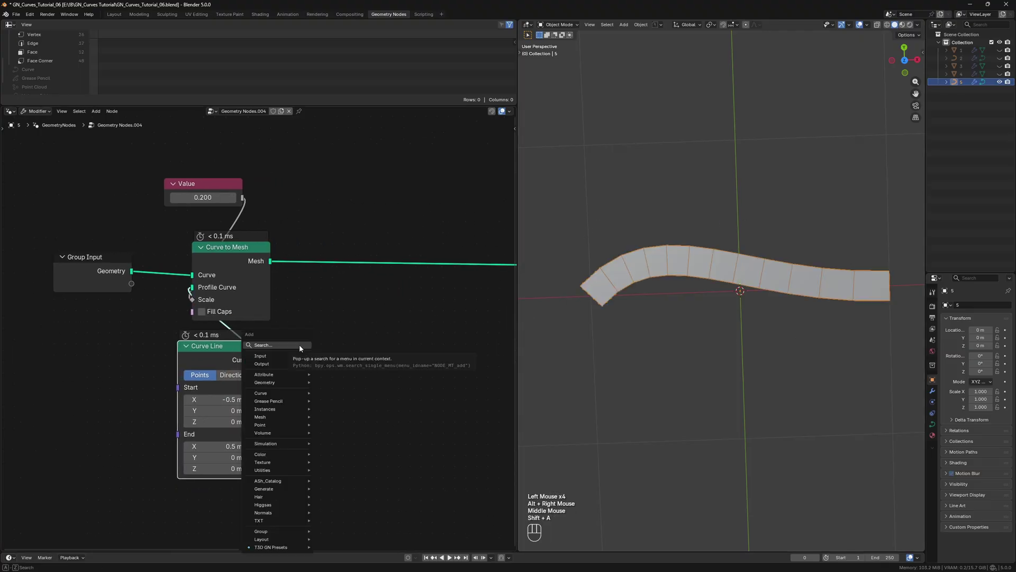
type("m")
type("esh")
key("Return")
left_click(332, 352)
left_click(333, 352)
key("shift+a")
type("edgen")
key("Return")
left_click(360, 382)
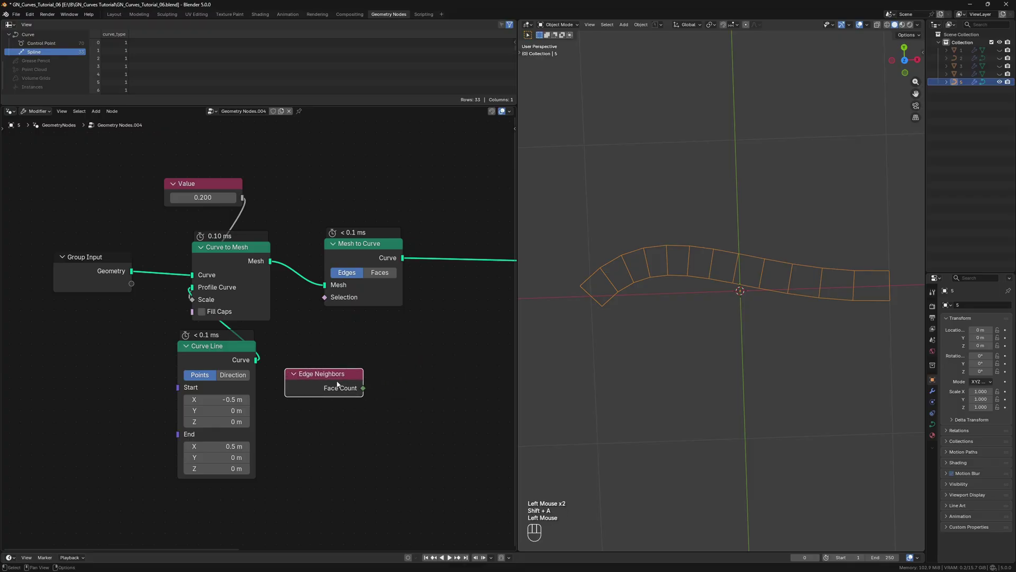
Step: Compare Edge Neighbors Face Count Equal to 1 and use it as Mesh to Curve's Selection
left_click_drag(363, 388, 386, 385)
type("ea")
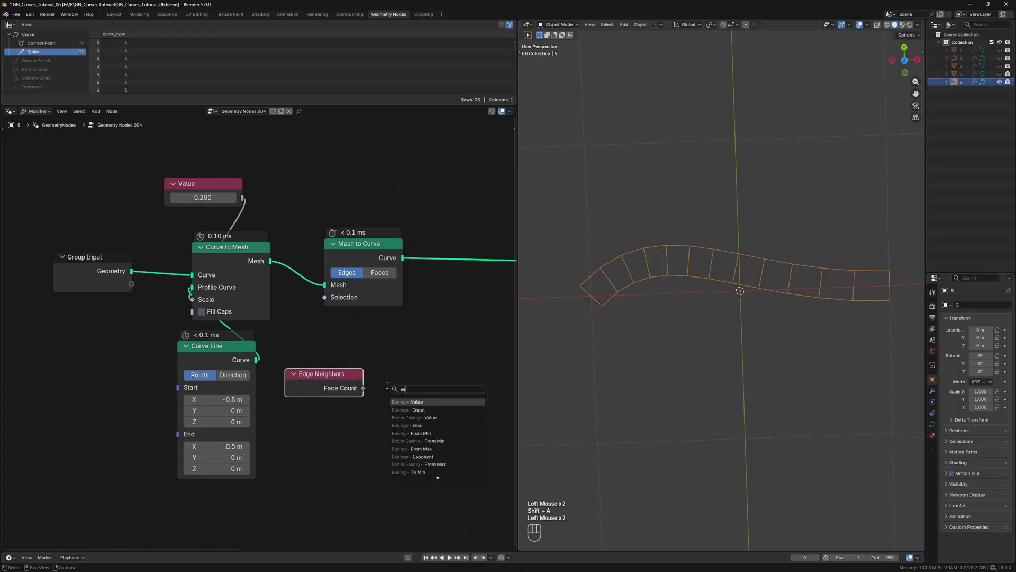
key("BackSpace")
type("qual")
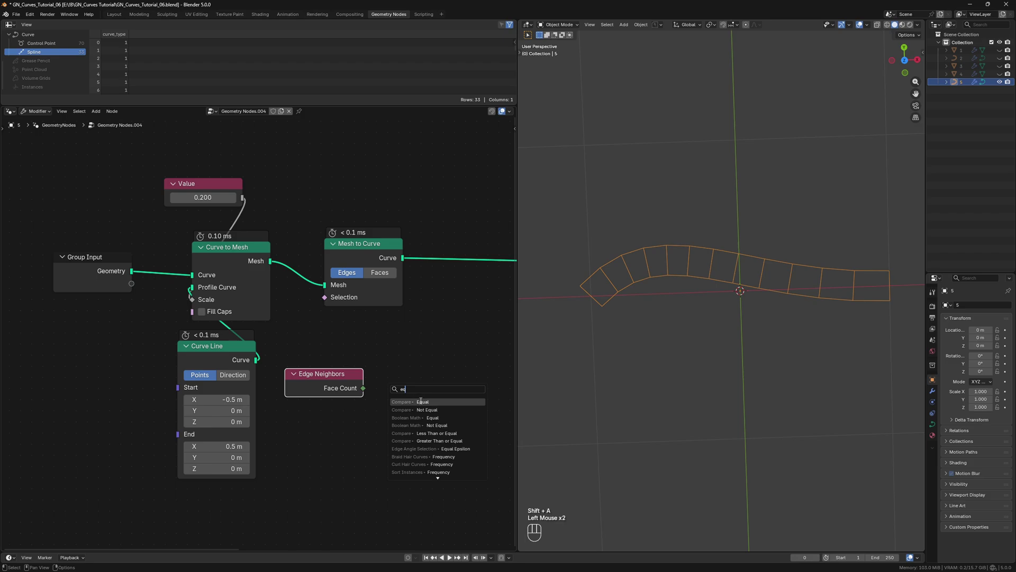
key("Return")
left_click(451, 403)
left_click(487, 450)
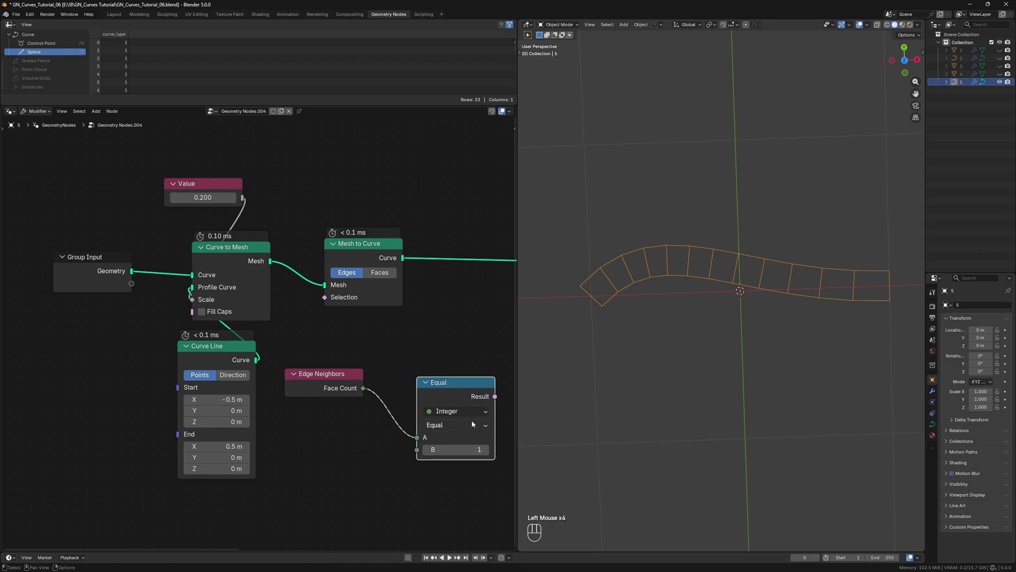
right_click_drag(445, 411, 384, 299, "alt")
left_click_drag(436, 393, 392, 372)
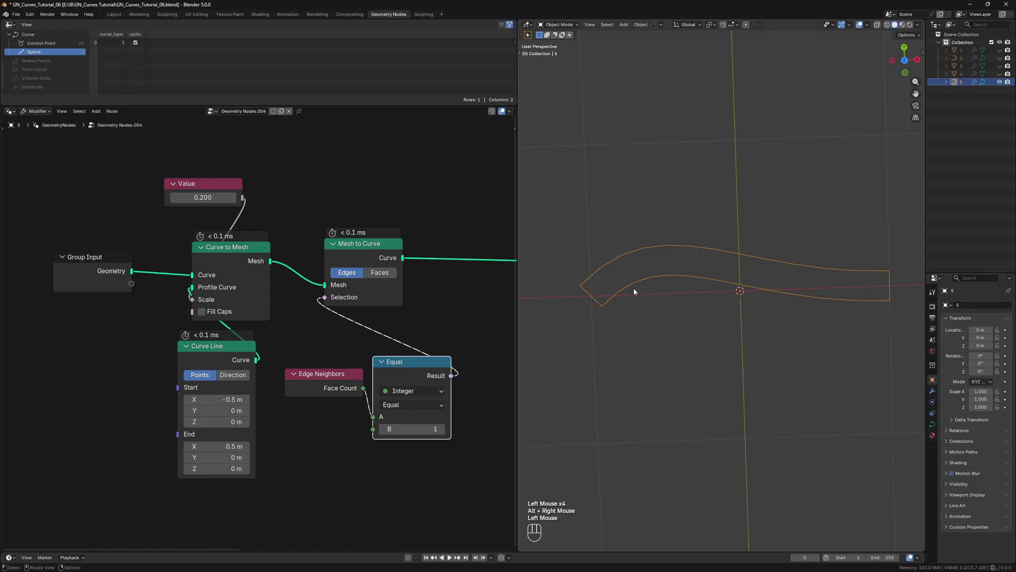
key("ctrl+z")
key("ctrl+z")
key("shift+a")
type("set")
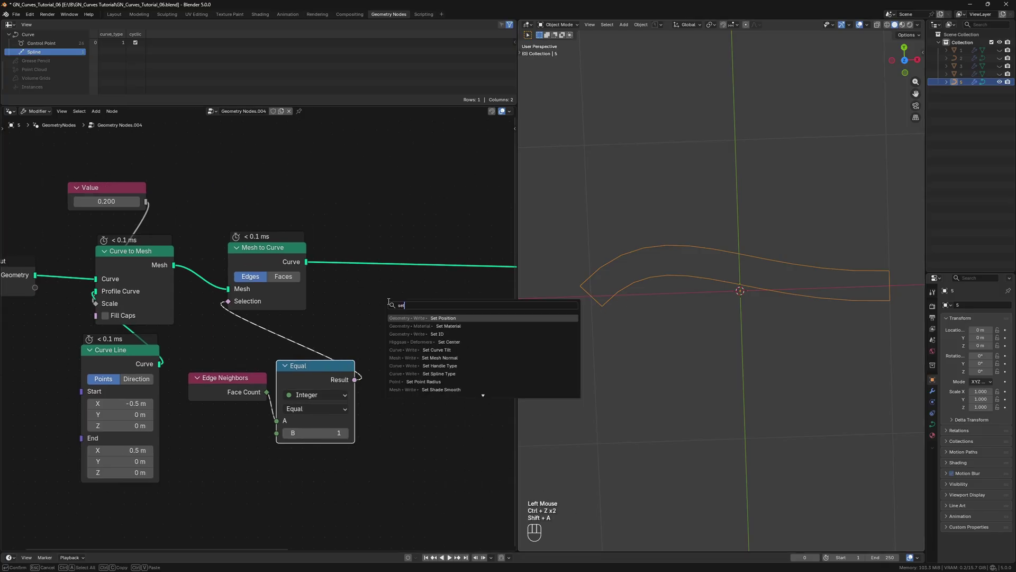
type(" spline")
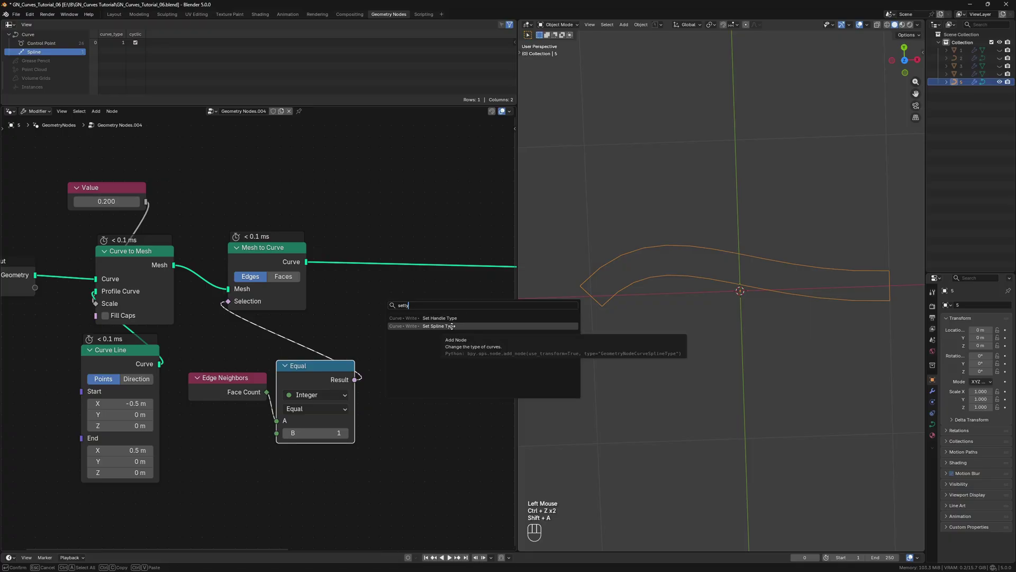
Step: Insert a Set Spline Type node set to Bézier, followed by a Fillet Curve node
left_click(444, 318)
left_click(346, 232)
left_click(384, 261)
left_click(397, 312)
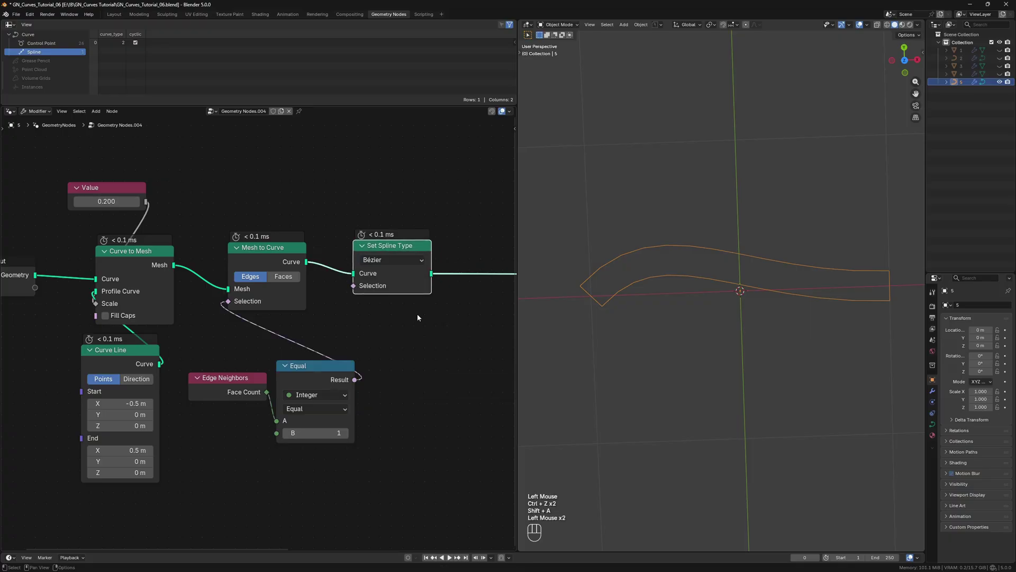
middle_click_drag(421, 315, 362, 307)
scroll(371, 316, "down", 3)
key("shift+a")
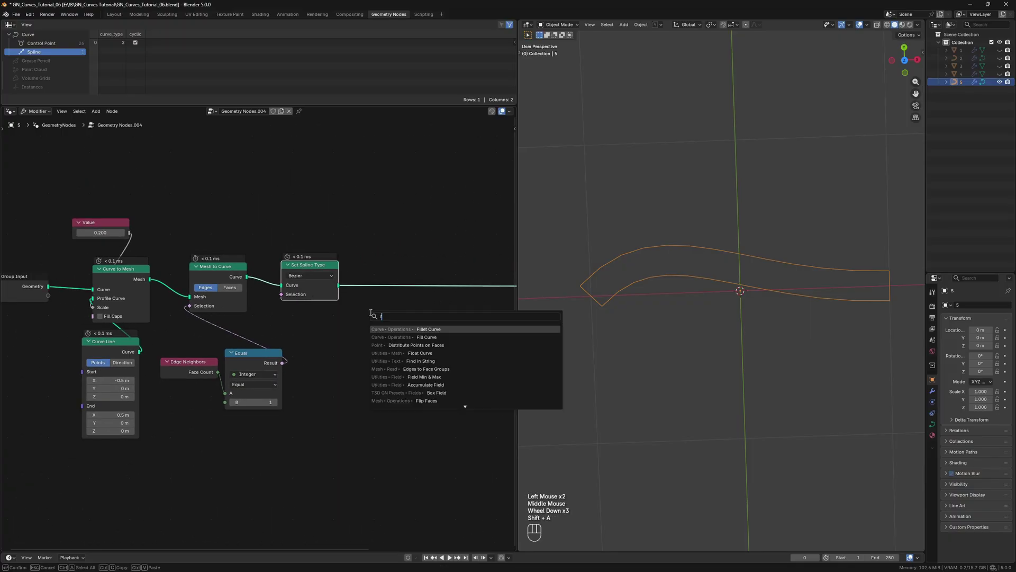
type("fil")
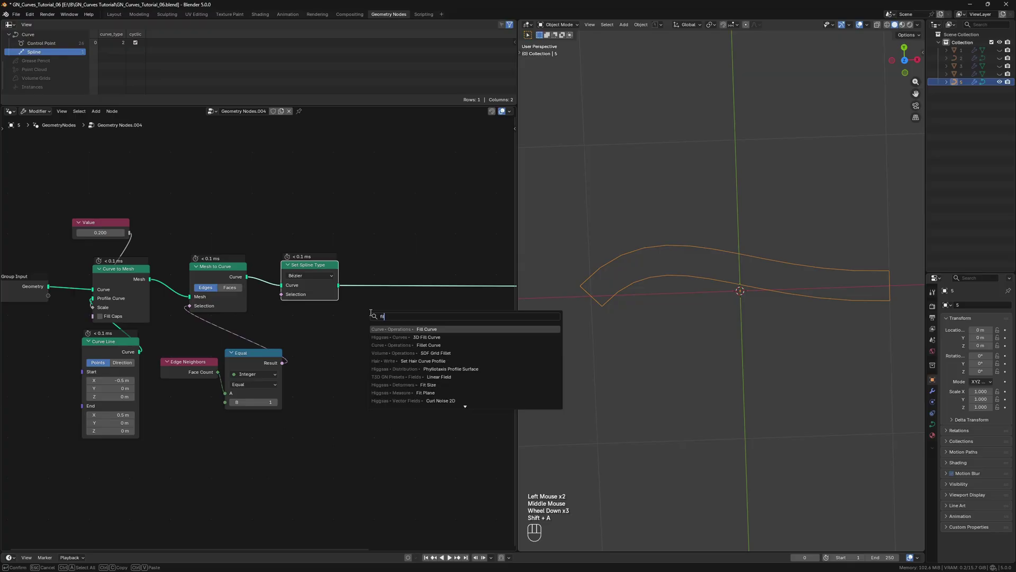
left_click(429, 345)
left_click(360, 261)
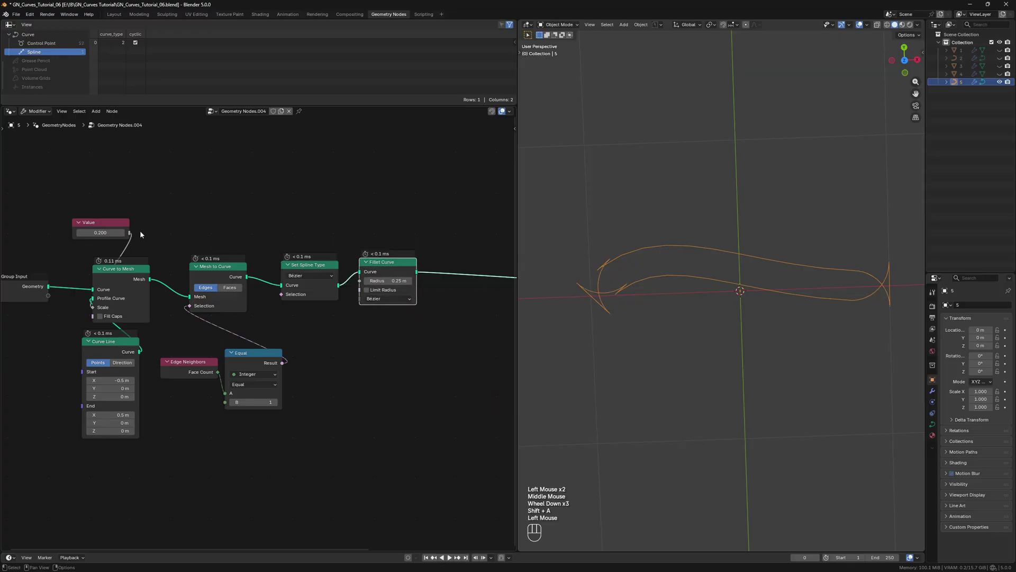
Step: Multiply the 0.2 value by 0.48 and drive the Fillet Curve radius with it
key("shift+a")
type("mul")
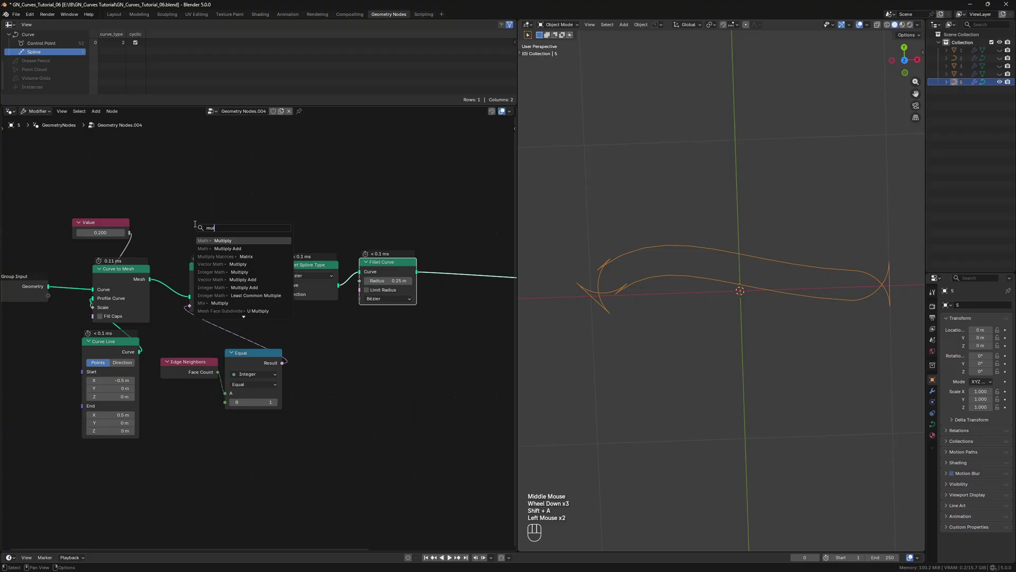
left_click(222, 240)
left_click_drag(129, 232, 202, 232)
left_click(233, 240)
type("0.48")
key("Return")
right_click_drag(244, 219, 413, 300, "alt")
scroll(394, 372, "down", 3)
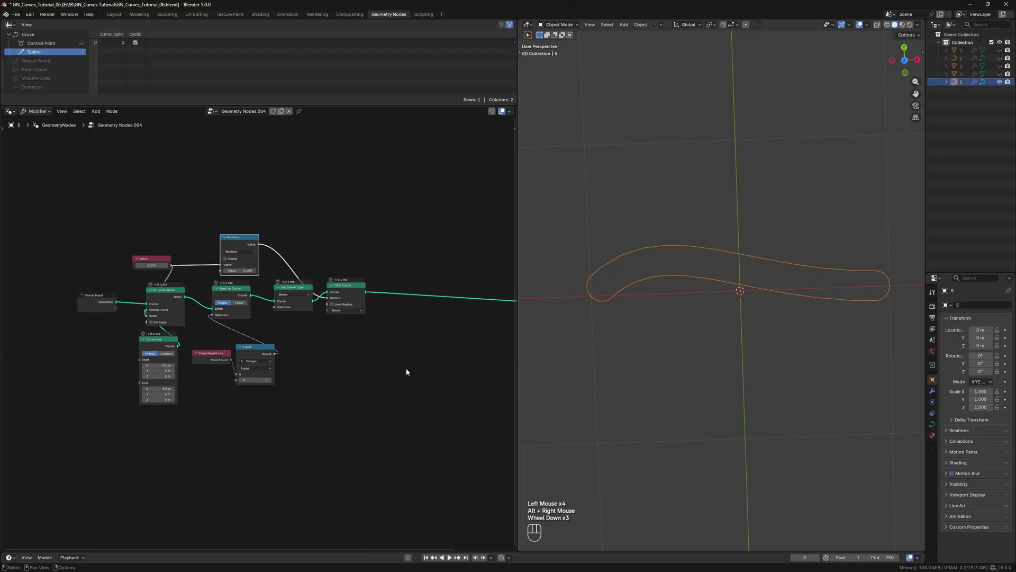
middle_click_drag(409, 369, 341, 365)
Step: Insert Curve to Mesh before Group Output with a 12-resolution Curve Circle profile at 0.05 scale
key("shift+a")
type("ctm")
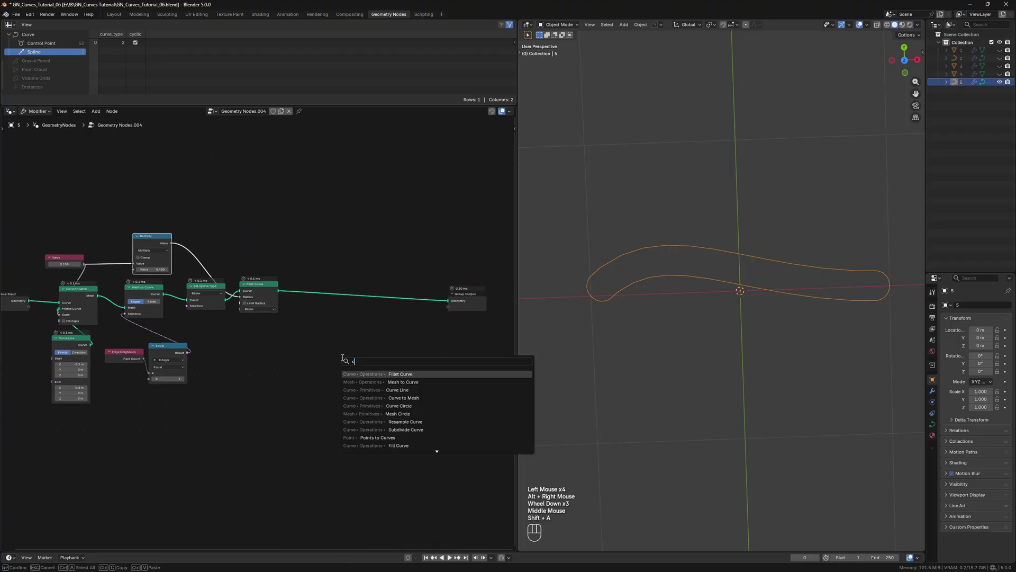
left_click(405, 374)
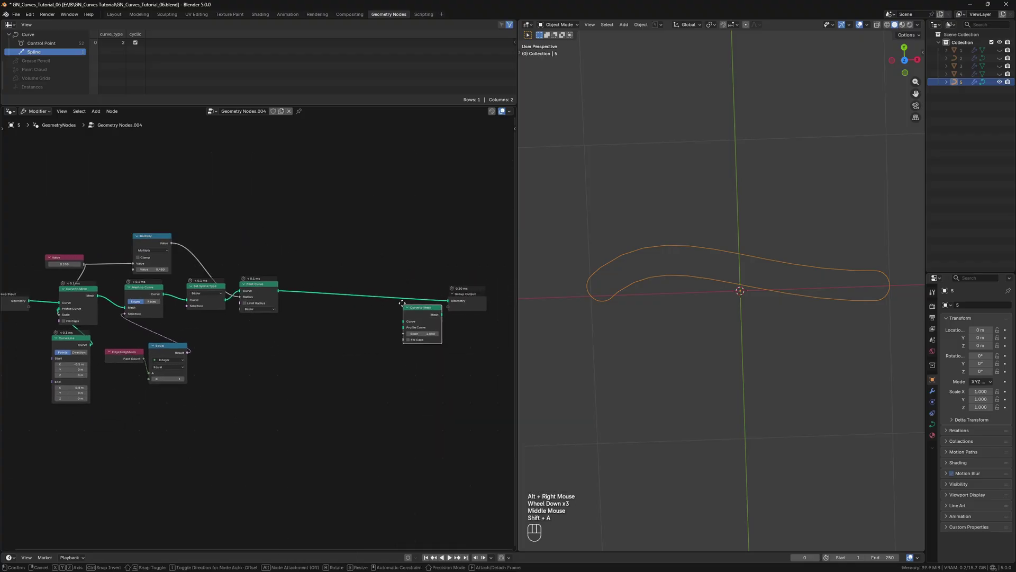
left_click(402, 282)
key("shift+a")
type("cir")
left_click(449, 376)
left_click(426, 346)
left_click(426, 349)
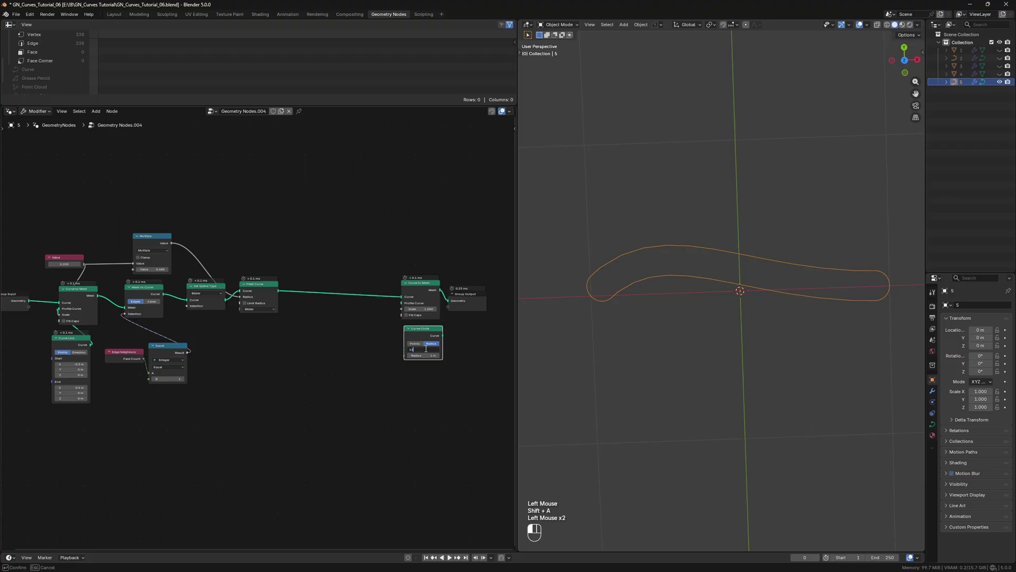
left_click(424, 309)
right_click_drag(423, 342, 431, 318, "alt")
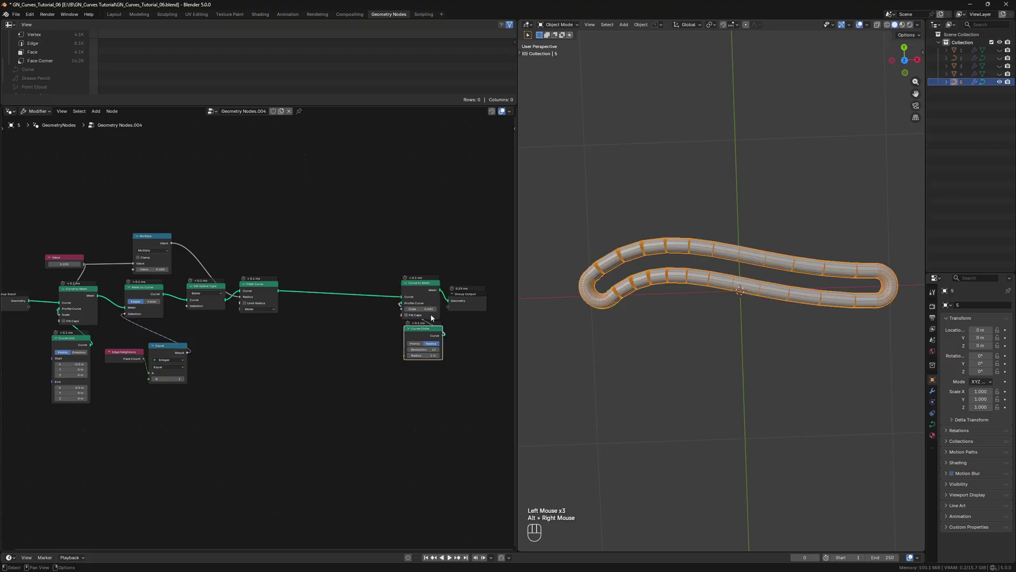
Step: Orbit and zoom around the tube loop to inspect it, then pan the node tree into view
scroll(676, 273, "up", 2)
middle_click_drag(676, 273, 697, 290)
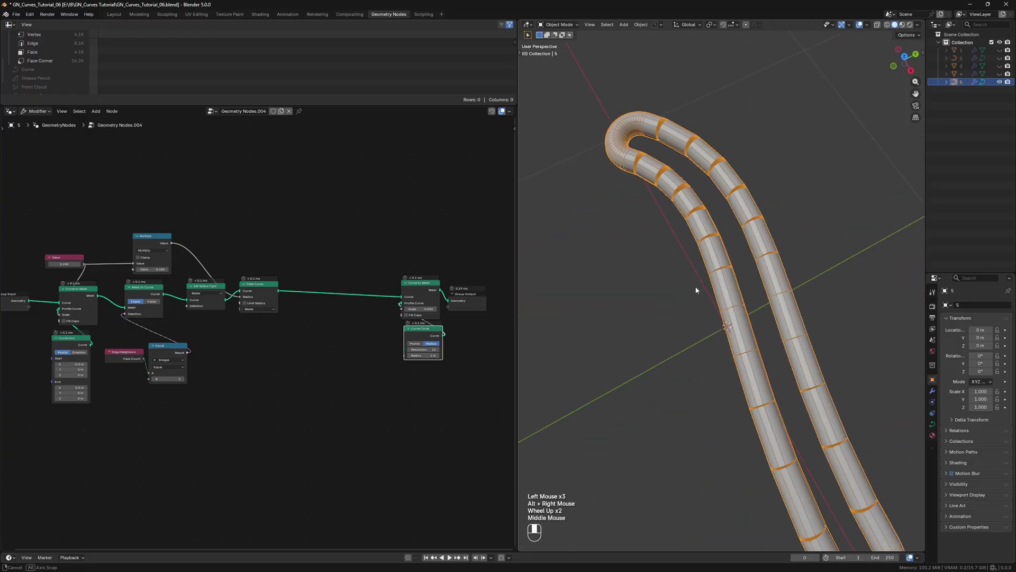
middle_click_drag(657, 140, 807, 243)
middle_click(654, 407, "alt")
scroll(741, 291, "up", 2)
middle_click_drag(742, 291, 717, 341)
scroll(297, 319, "up", 3)
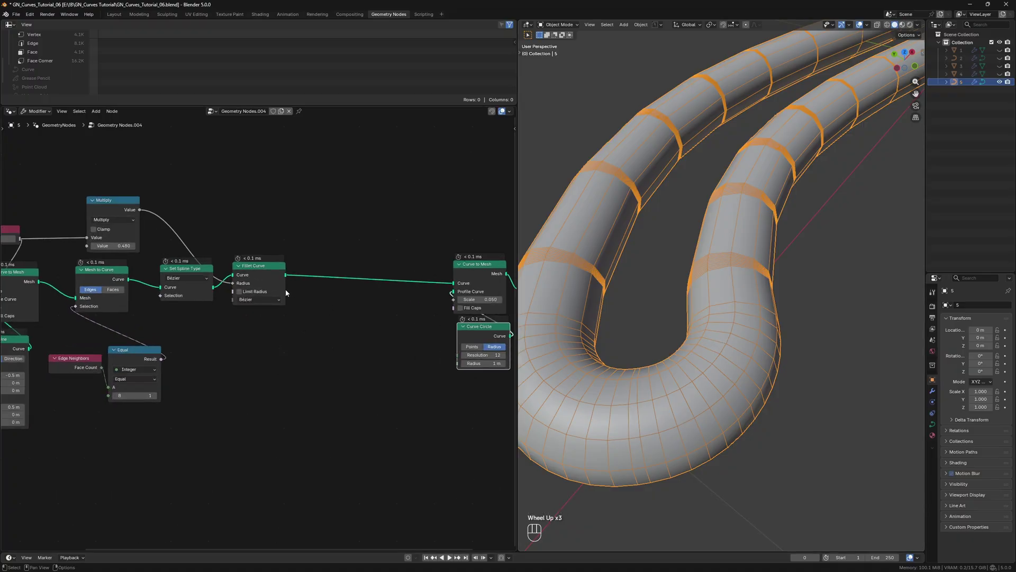
middle_click_drag(287, 288, 177, 301)
scroll(290, 344, "down", 2)
Step: Add a Curve Handle Positions node set to Relative
left_click(167, 243)
key("shift+a")
type("handl")
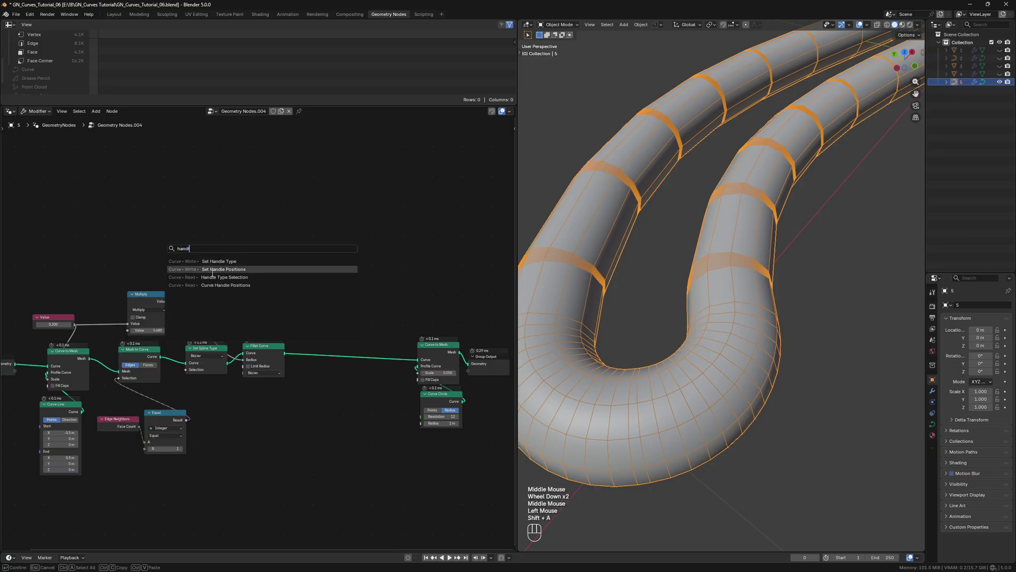
left_click(255, 286)
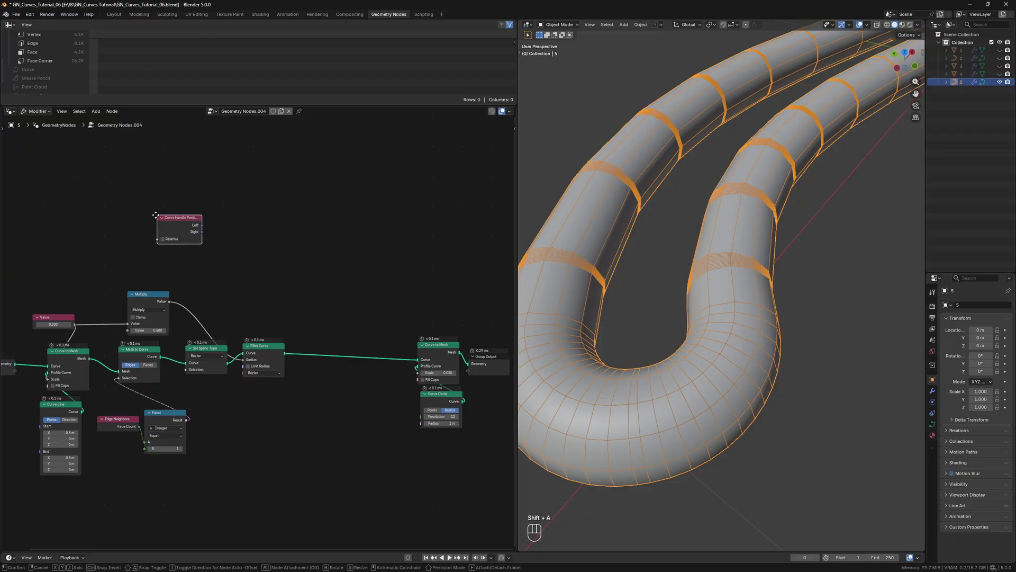
left_click(125, 240)
left_click(161, 226)
Step: Normalize the left and right handle vectors with two Normalize nodes
key("shift+a")
type("nor")
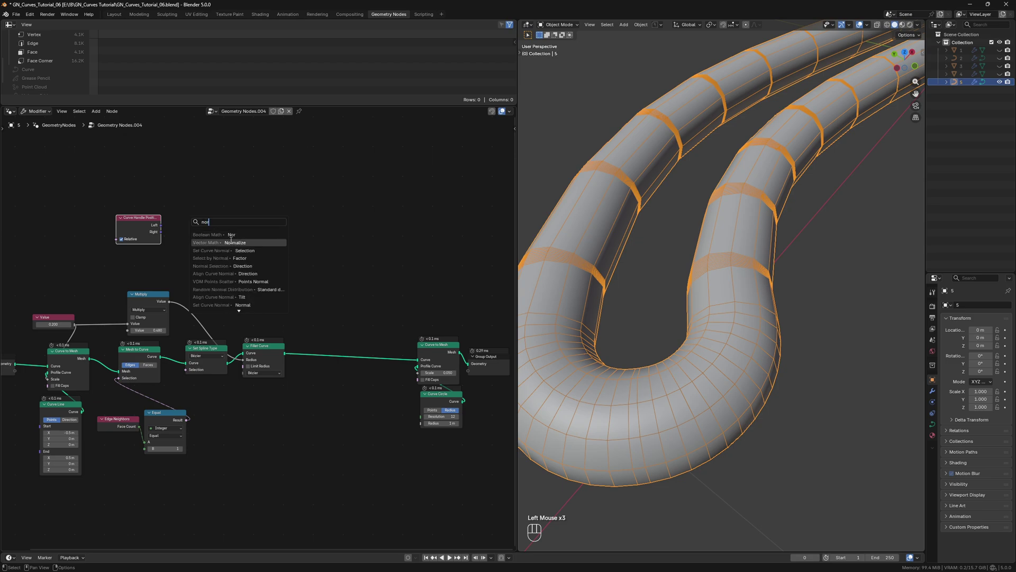
left_click(235, 242)
key("shift+d")
left_click(229, 246)
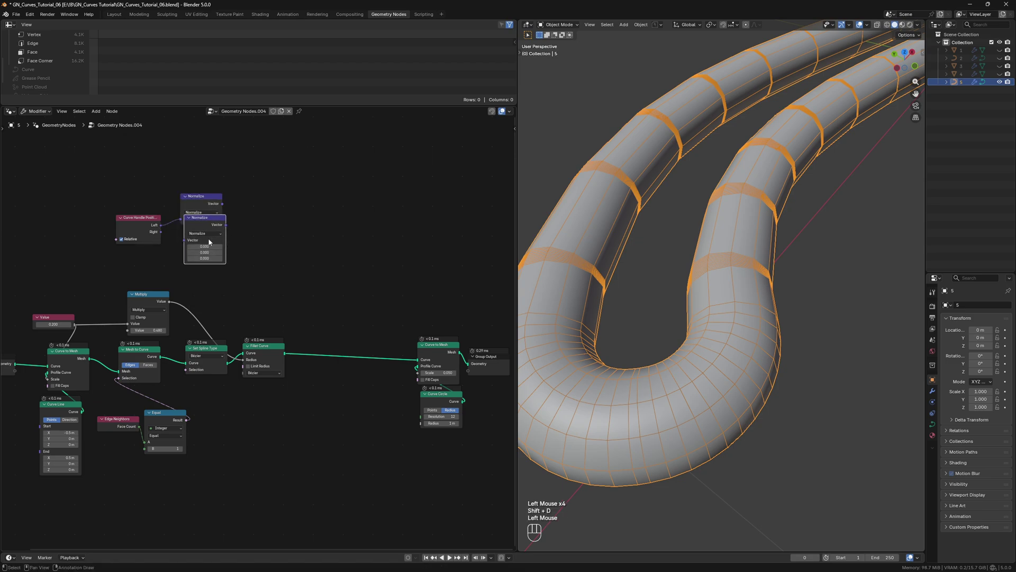
left_click_drag(161, 232, 185, 240)
Step: Take the Dot Product of the two normalized handle directions
right_click_drag(207, 230, 205, 213, "ctrl+shift")
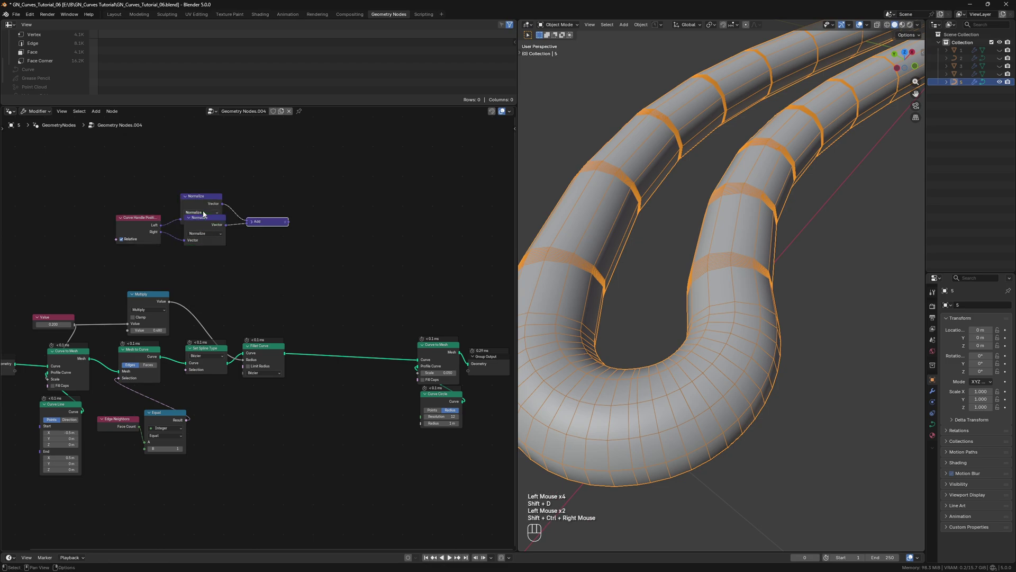
left_click(252, 222)
left_click(268, 236)
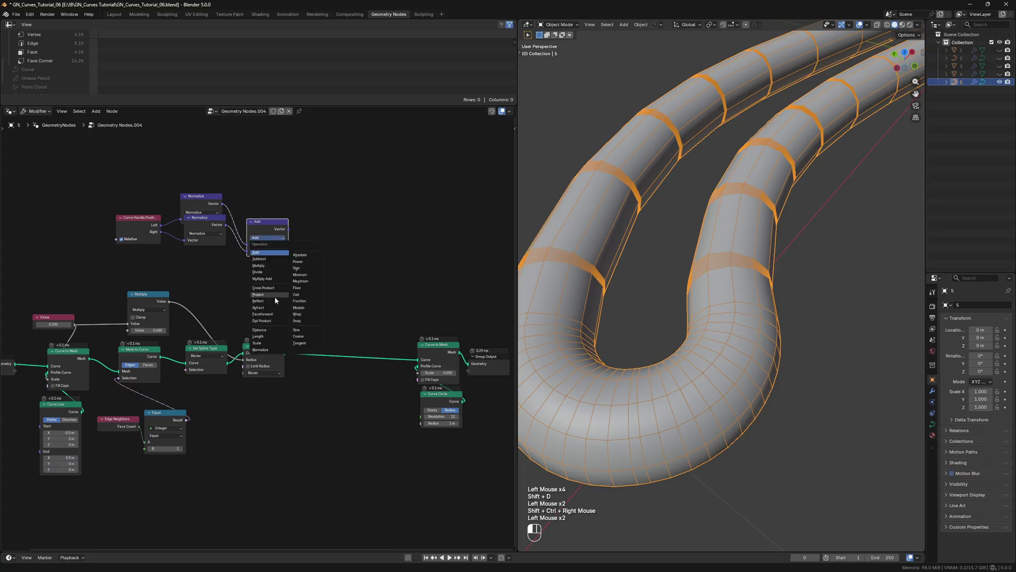
left_click(272, 323)
Step: Compare the dot product with a Greater Than node at threshold -0.15
left_click_drag(289, 229, 301, 250)
type("grth")
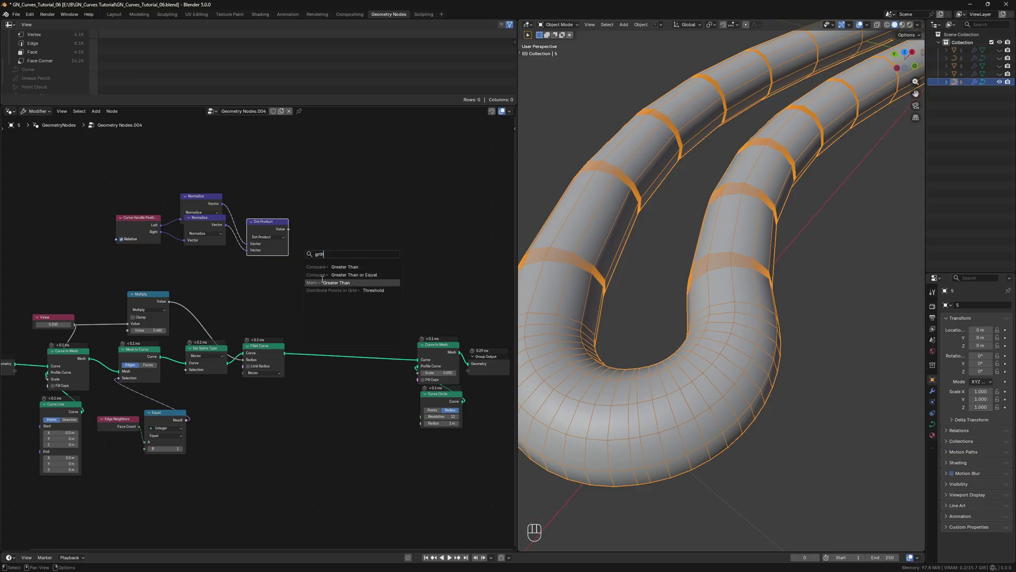
left_click(322, 282)
double_click(324, 277)
type("-0")
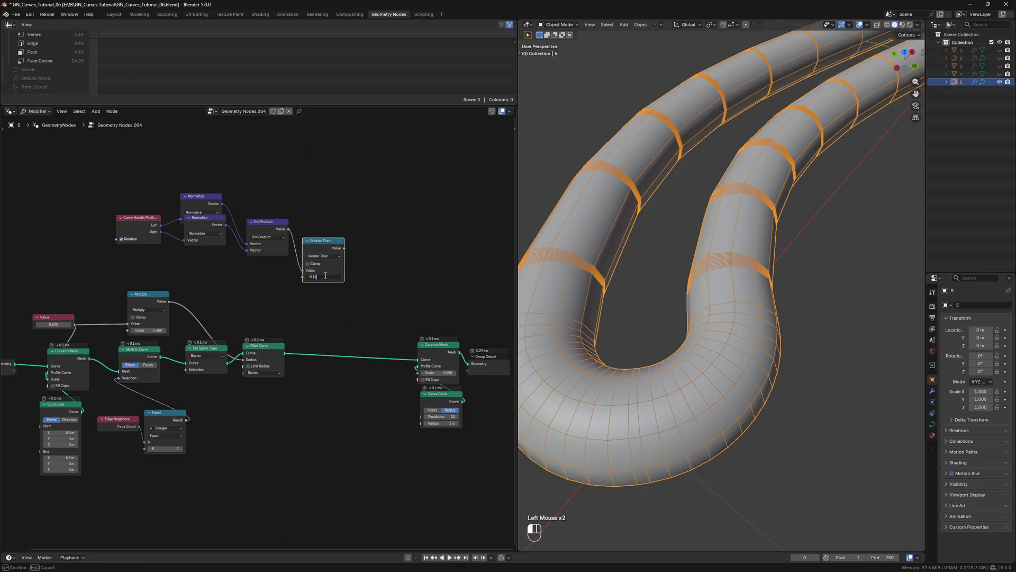
type(".15")
key("Return")
Step: Multiply the Greater Than result into the fillet radius with a second Multiply node
left_click_drag(141, 298, 143, 283)
key("ctrl+KP_Multiply")
right_click_drag(321, 252, 211, 300, "alt")
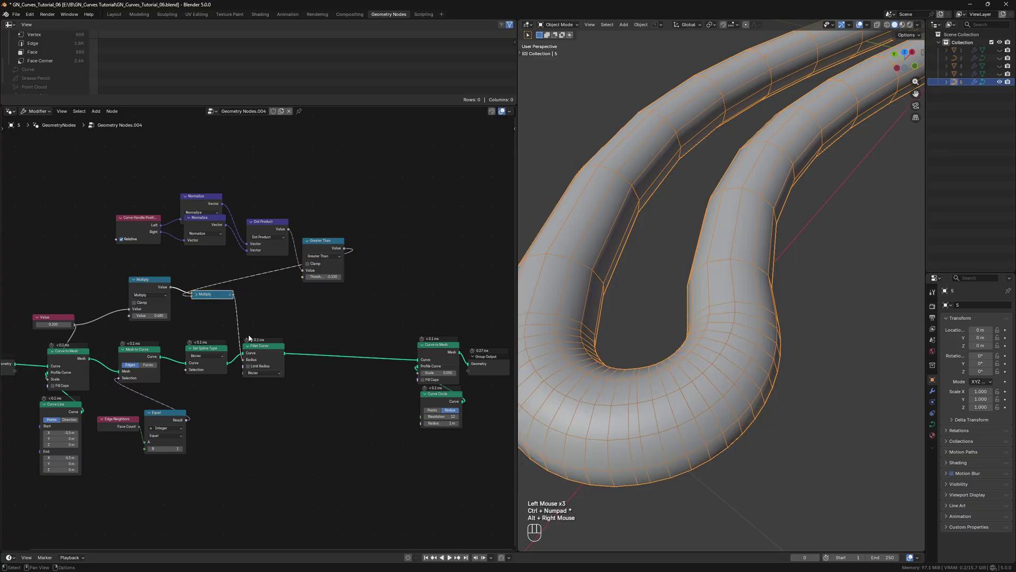
left_click_drag(268, 344, 318, 349)
left_click(265, 386)
Step: Insert a Set Handle Type node set to Free before Fillet Curve
key("shift+a")
type("se")
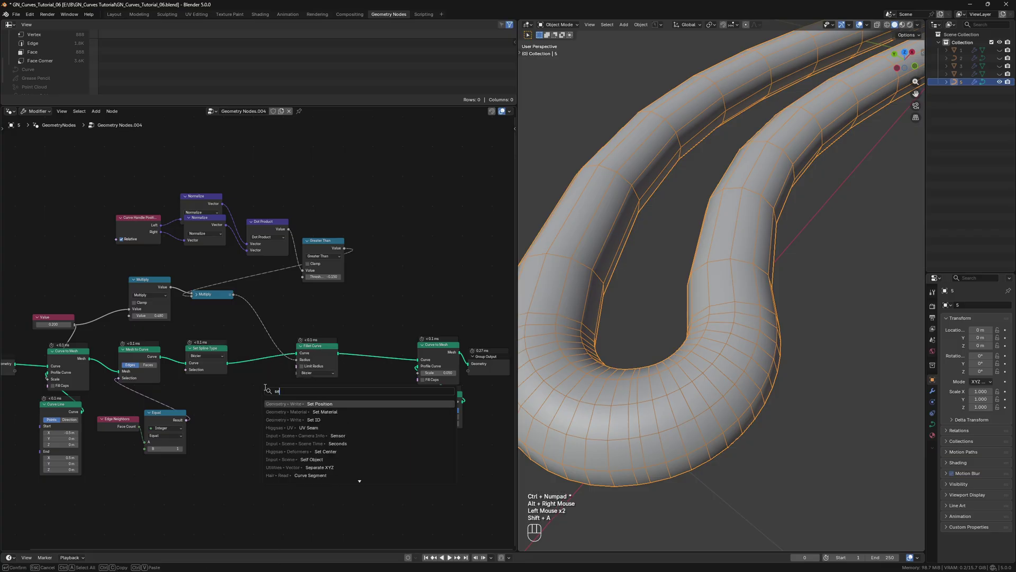
type("th")
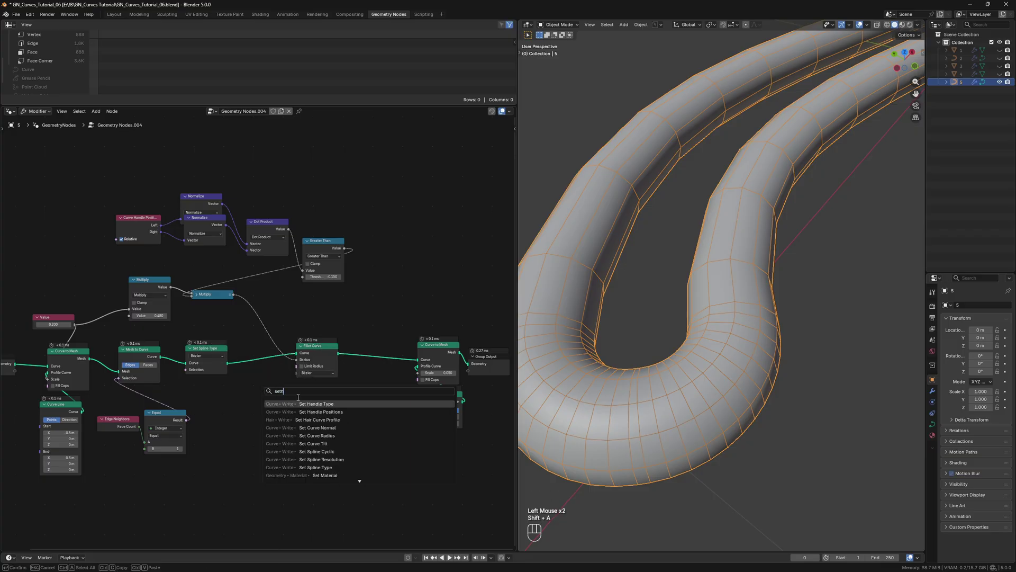
left_click(316, 403)
left_click(265, 360)
left_click(262, 365)
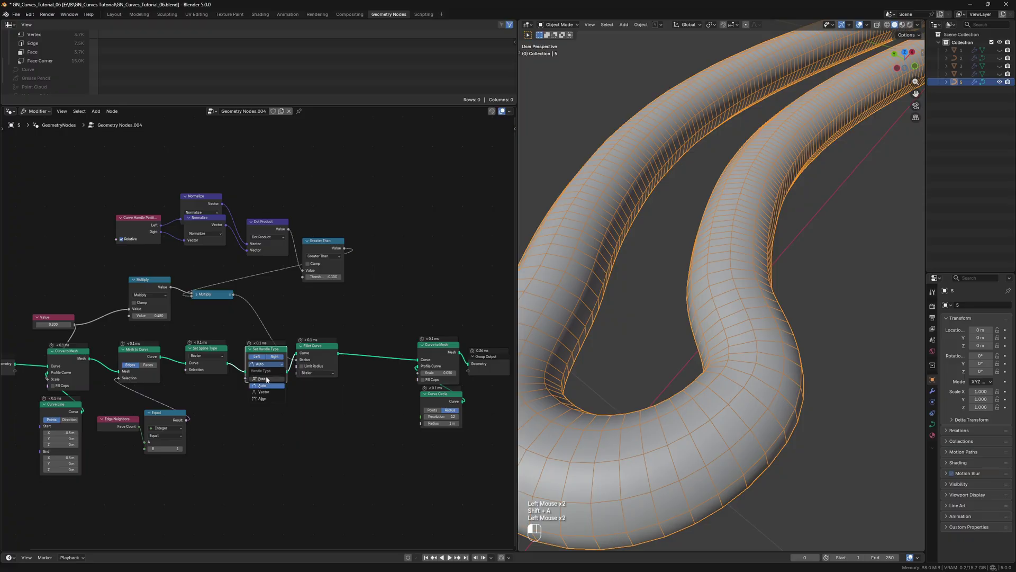
left_click(261, 378)
Step: Add a copy after Fillet Curve set to Auto, selected by a Free Handle Type Selection
left_click(263, 350)
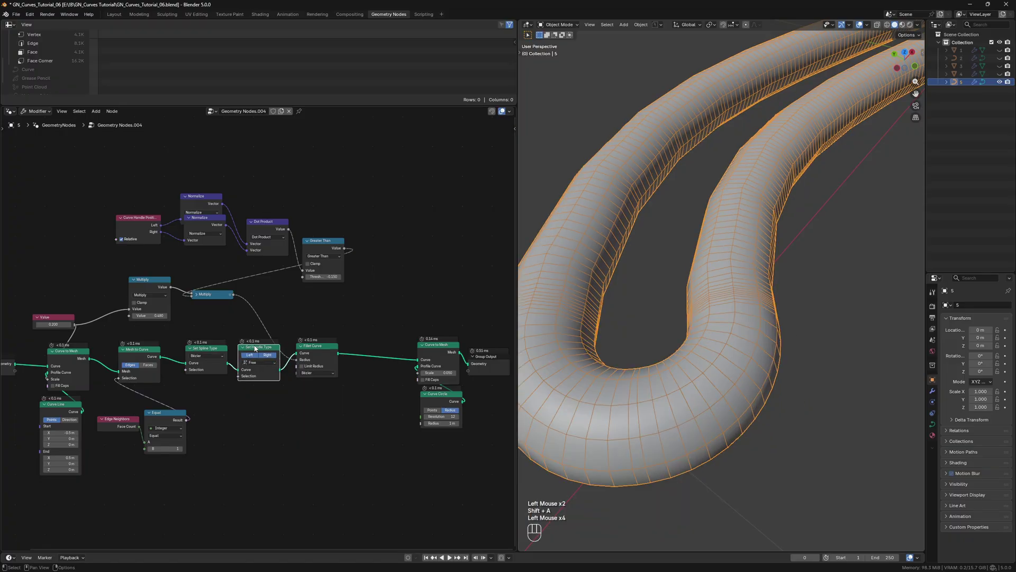
key("shift+d")
left_click(368, 343)
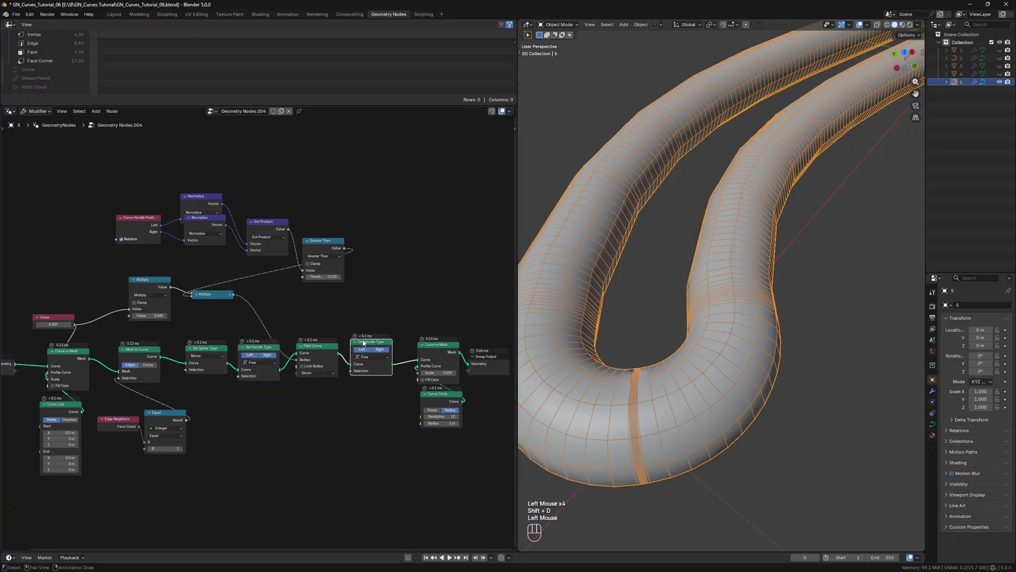
key("shift+a")
type("hty")
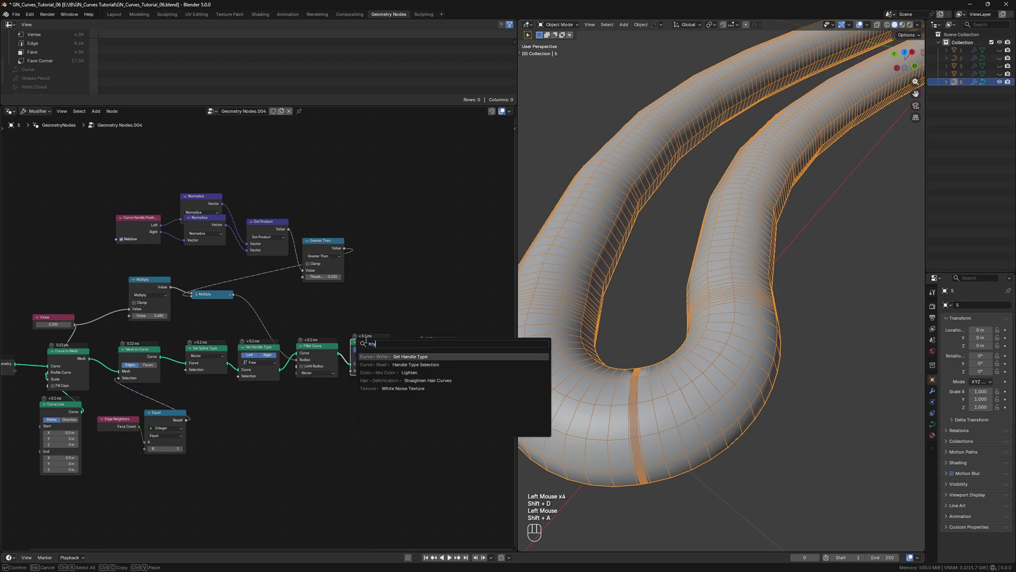
left_click(415, 365)
left_click(377, 307)
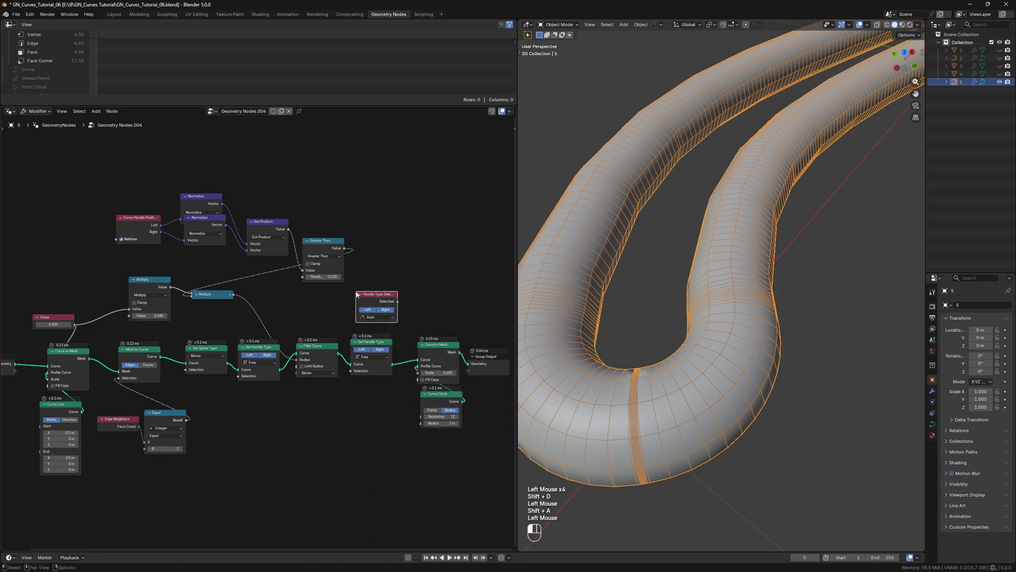
left_click(377, 317)
left_click(381, 332)
right_click_drag(377, 306, 370, 352, "alt")
left_click(373, 356)
left_click(374, 379)
Step: Move the mesh conversion and output nodes right to make room
scroll(632, 267, "down", 2)
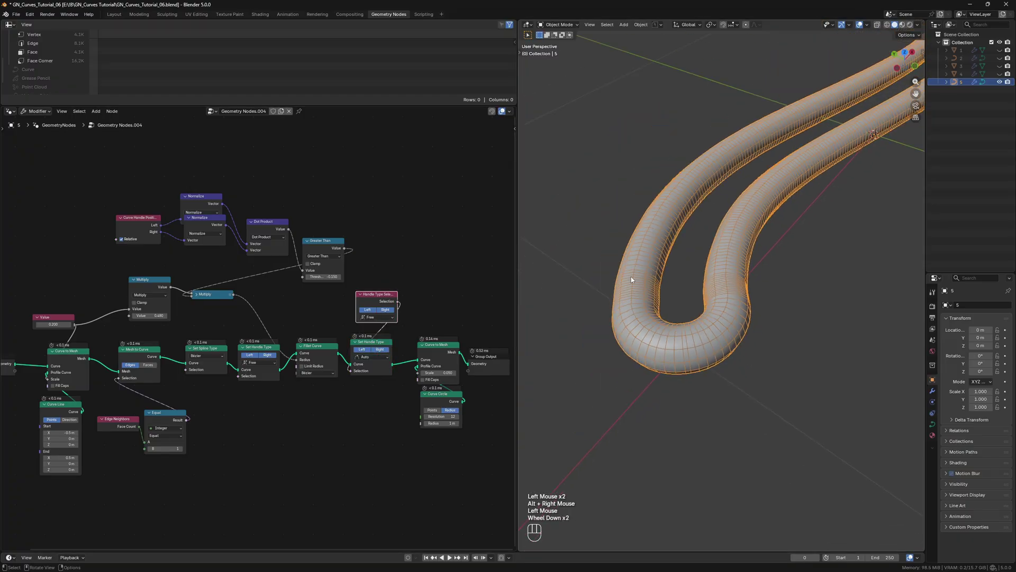
left_click_drag(429, 325, 491, 429)
mouse_move(485, 370)
left_mouse_down()
mouse_move(511, 373)
mouse_move(491, 373)
left_mouse_up()
left_click(335, 398)
Step: Insert a Resample Curve node in Length mode before Curve to Mesh
key("shift+a")
type("res")
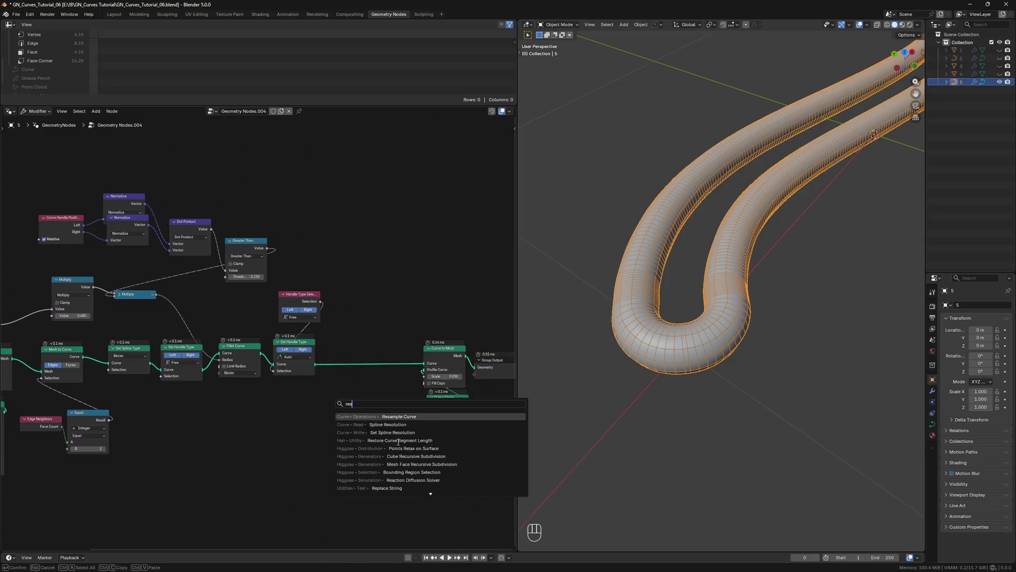
type("a")
key("Return")
left_click(352, 345)
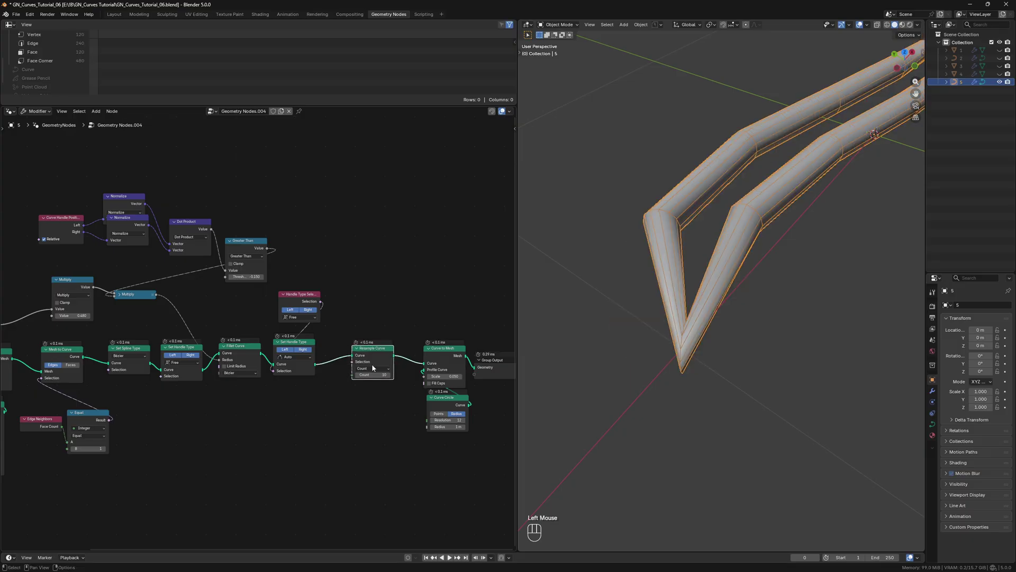
left_click(372, 369)
left_click(370, 395)
Step: Set the resample length to 0.025 m, after first trying 0.05 m
left_click(377, 375)
type("0.05")
key("Return")
scroll(379, 381, "up", 2)
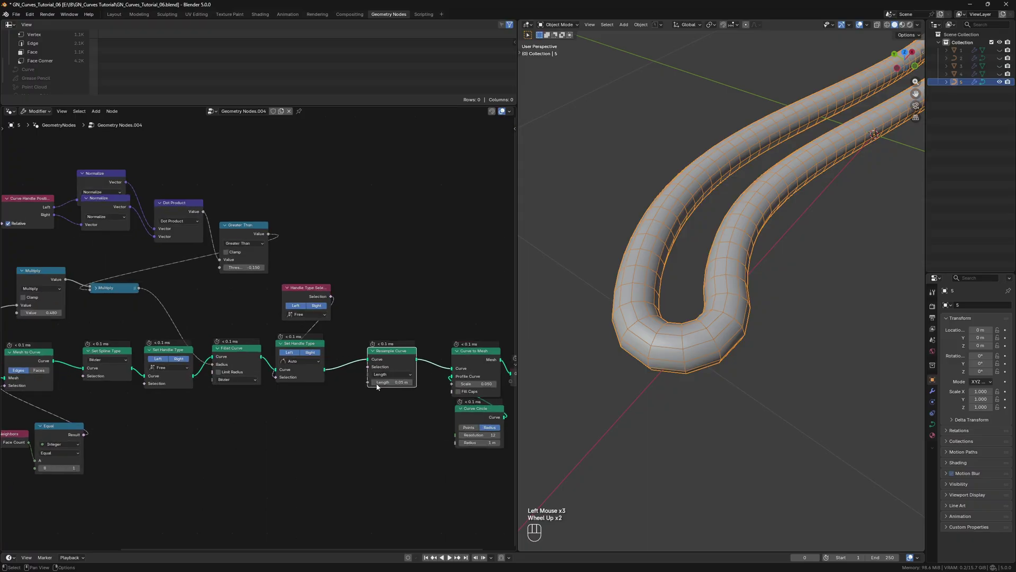
left_click(377, 375)
type("0.025")
key("Return")
scroll(736, 303, "down", 3)
scroll(739, 300, "up", 2)
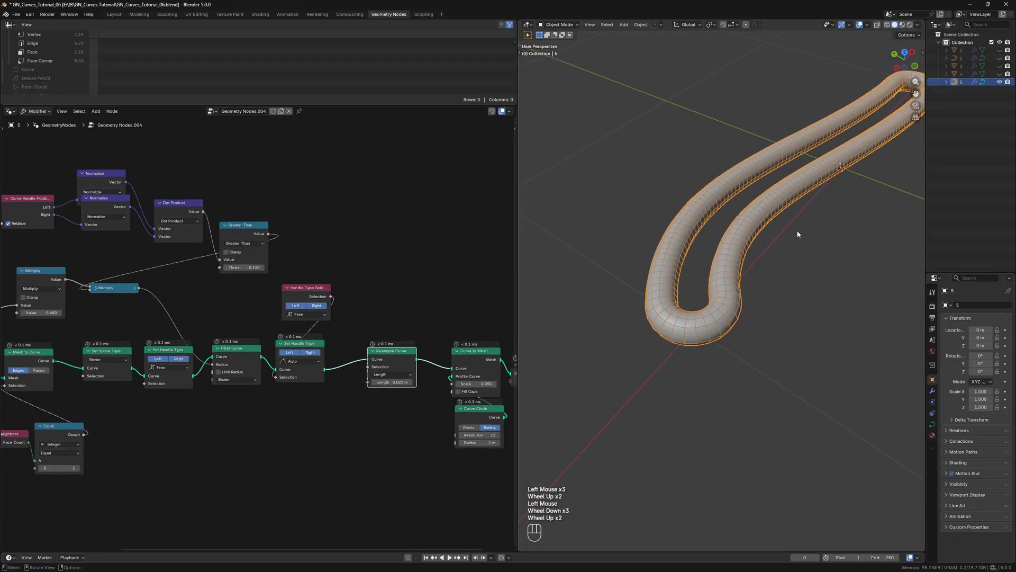
Step: Orbit and recentre the viewport to inspect the densely segmented tube
middle_click_drag(797, 231, 794, 281)
scroll(818, 275, "down", 2)
middle_click(791, 164, "alt")
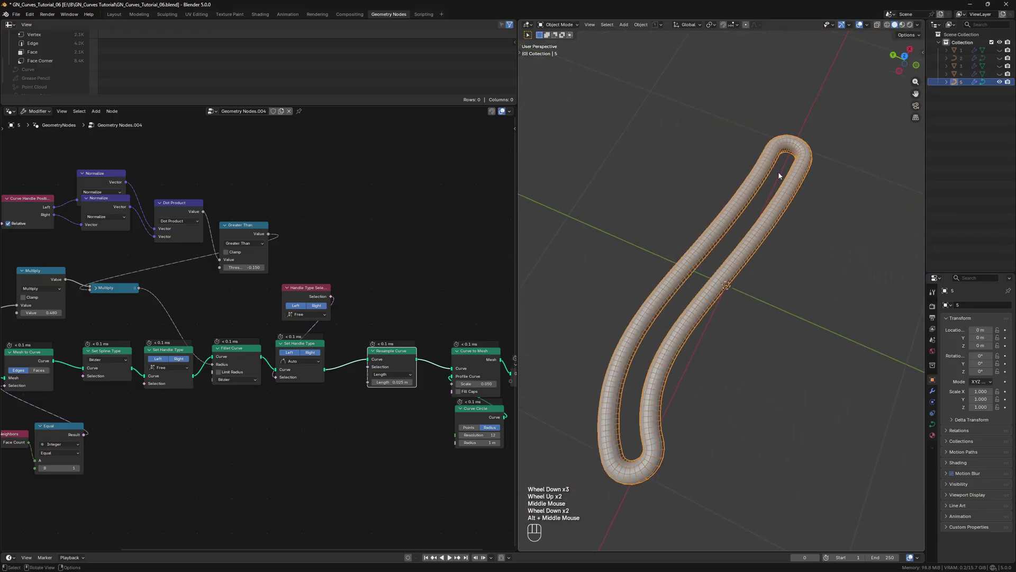
middle_click_drag(785, 167, 725, 285)
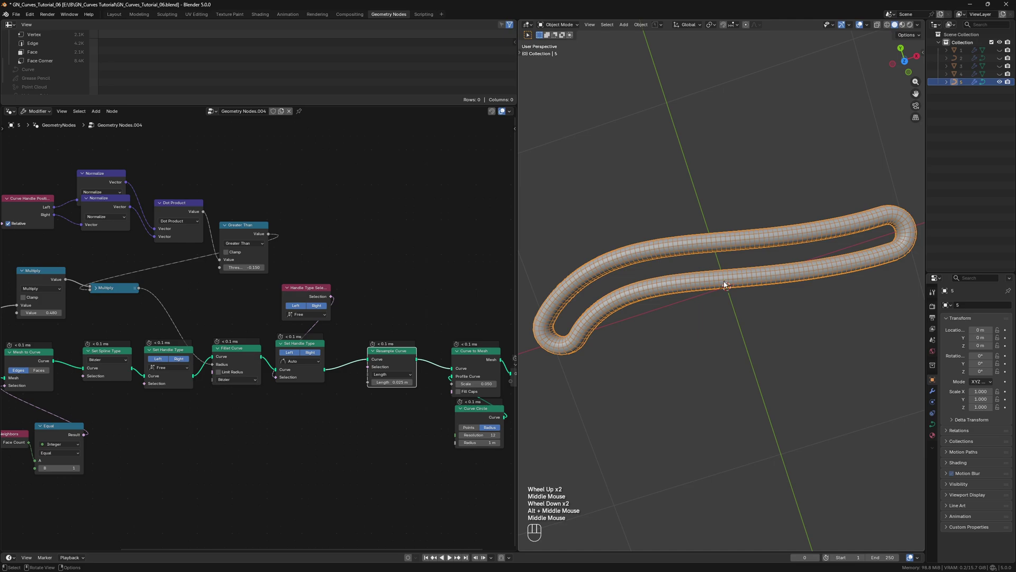